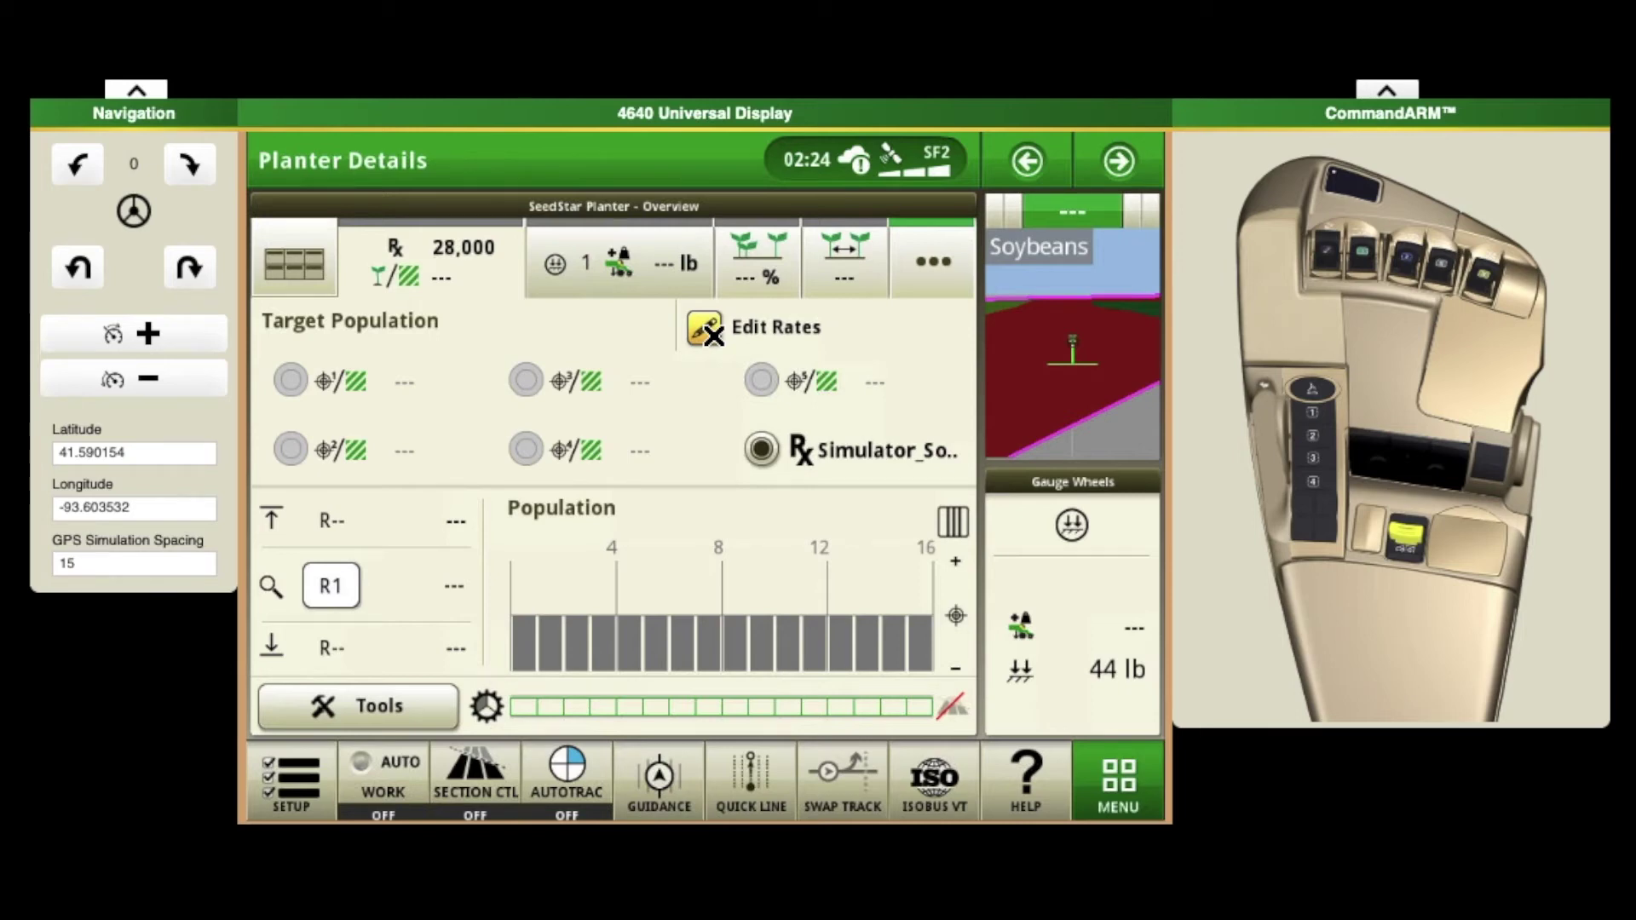
# From the Planter Details overview, open Target Population and its Soybeans Target Rates dialog
pyautogui.click(294, 262)
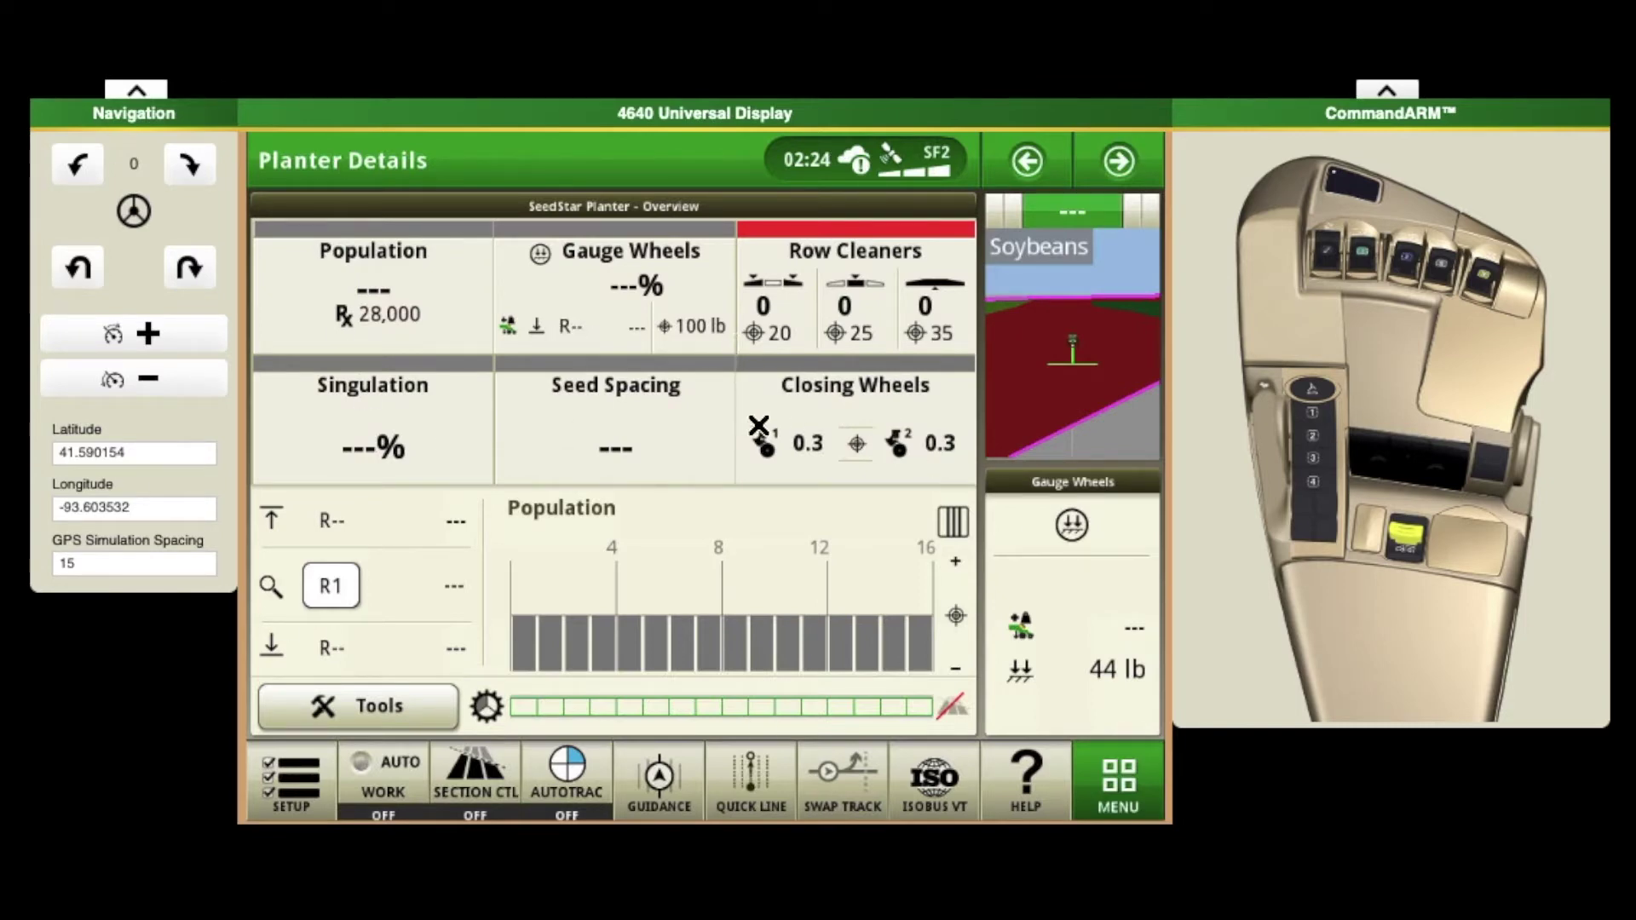
pyautogui.click(357, 298)
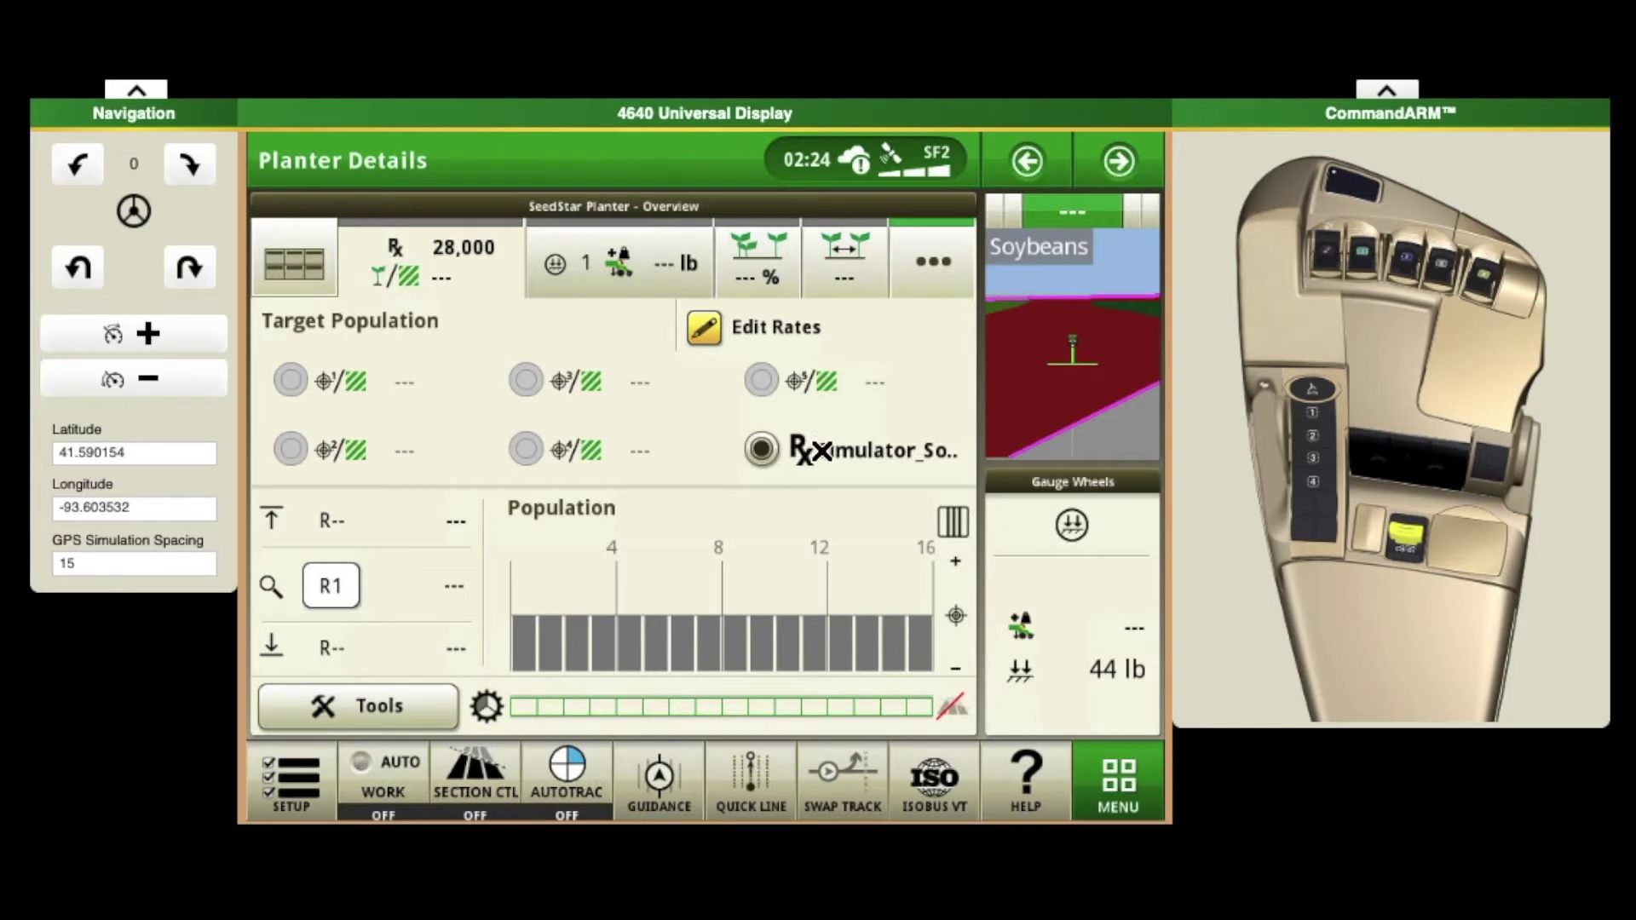
pyautogui.press('XF86AudioMute')
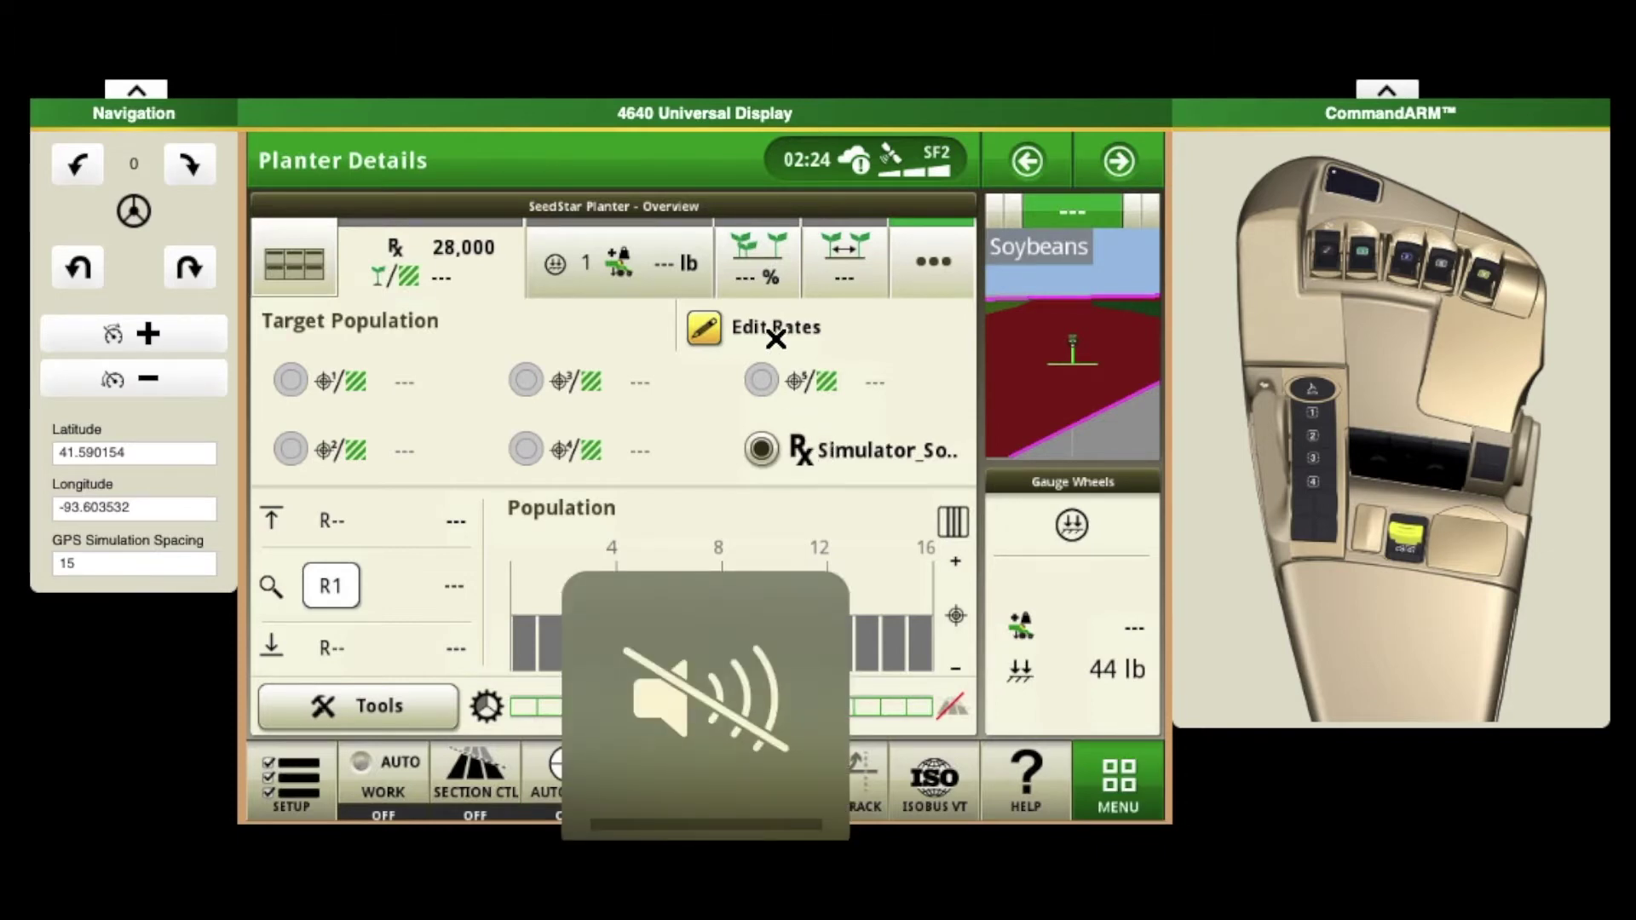
pyautogui.click(712, 334)
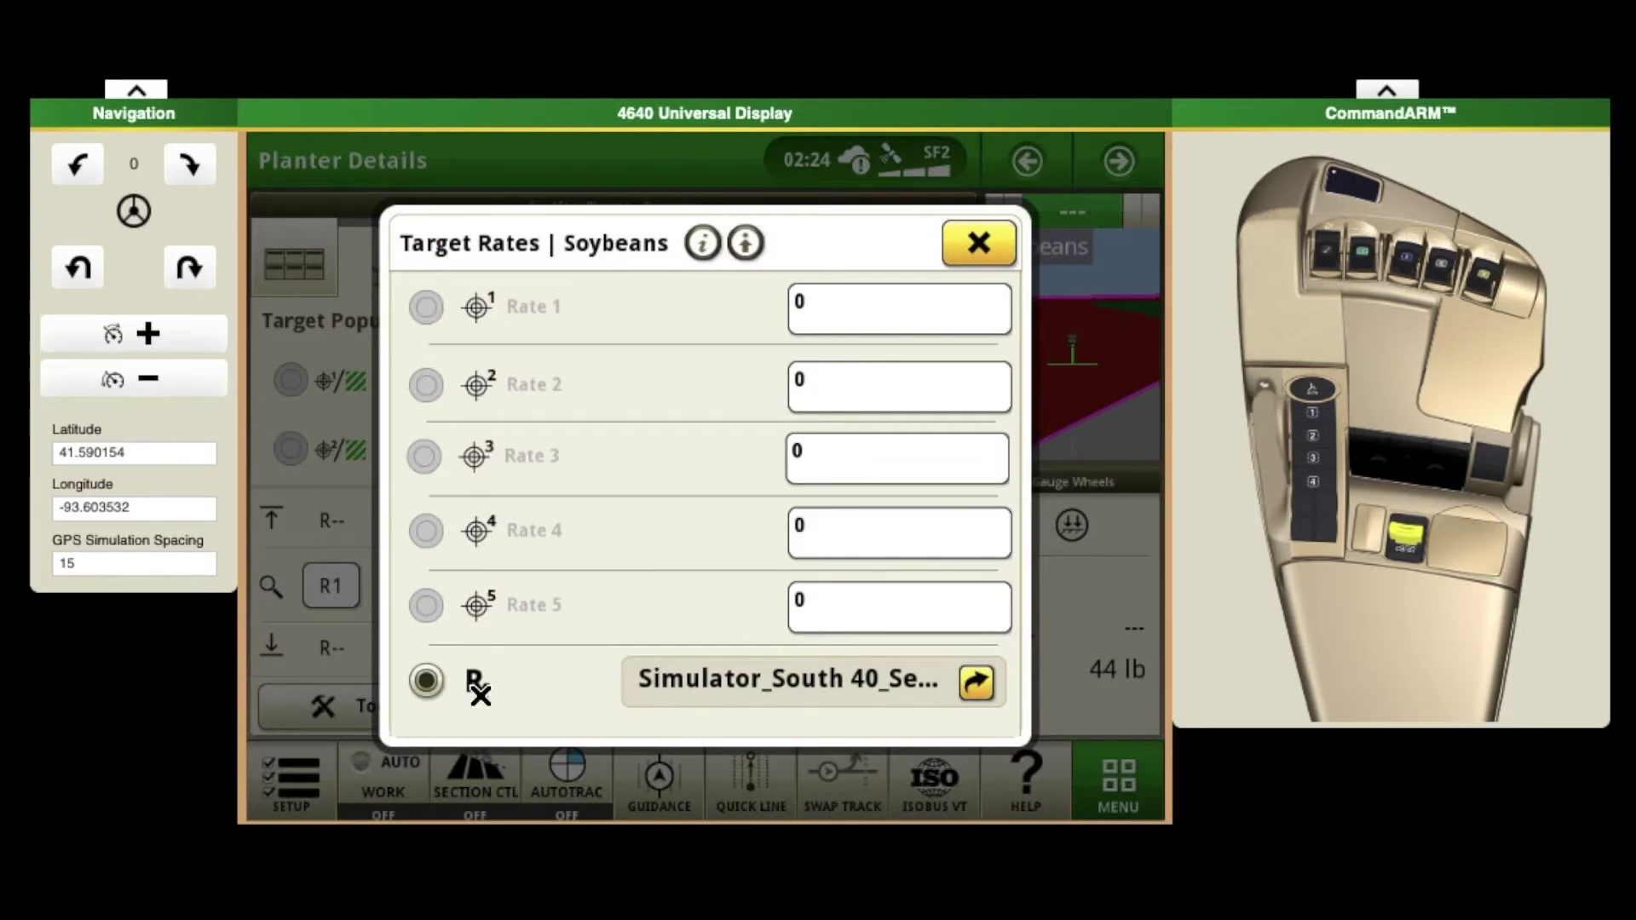
# Enable soybean Rate 1 at 34,000 and set Rate 2 to 32,000 seeds/ac
pyautogui.click(846, 318)
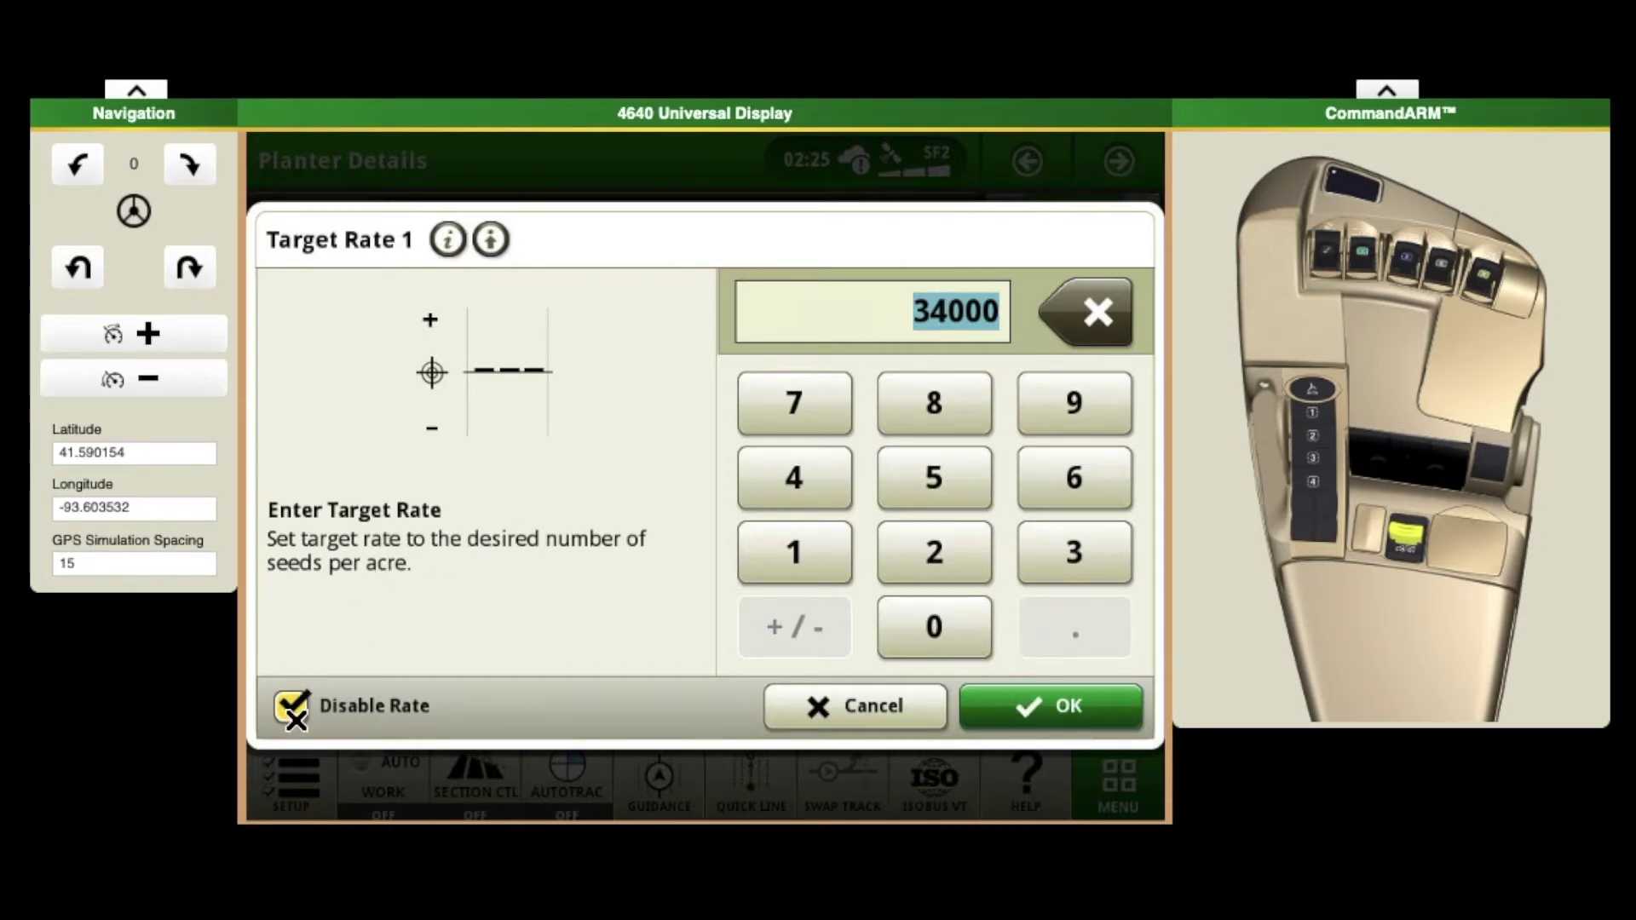
pyautogui.click(292, 710)
pyautogui.click(1033, 712)
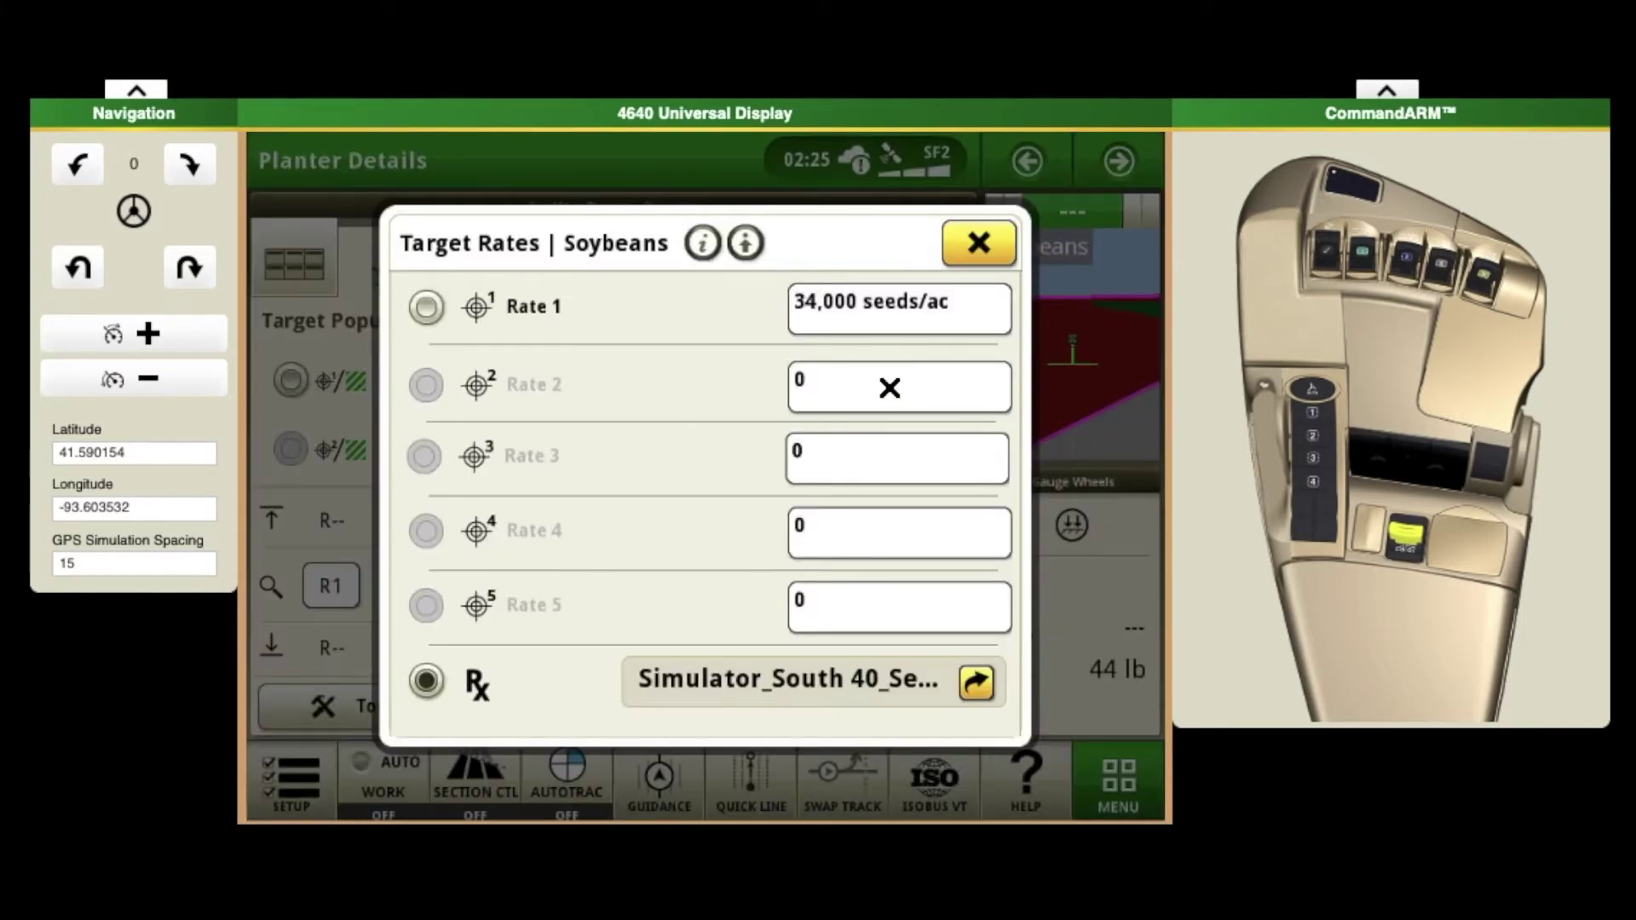
pyautogui.click(889, 388)
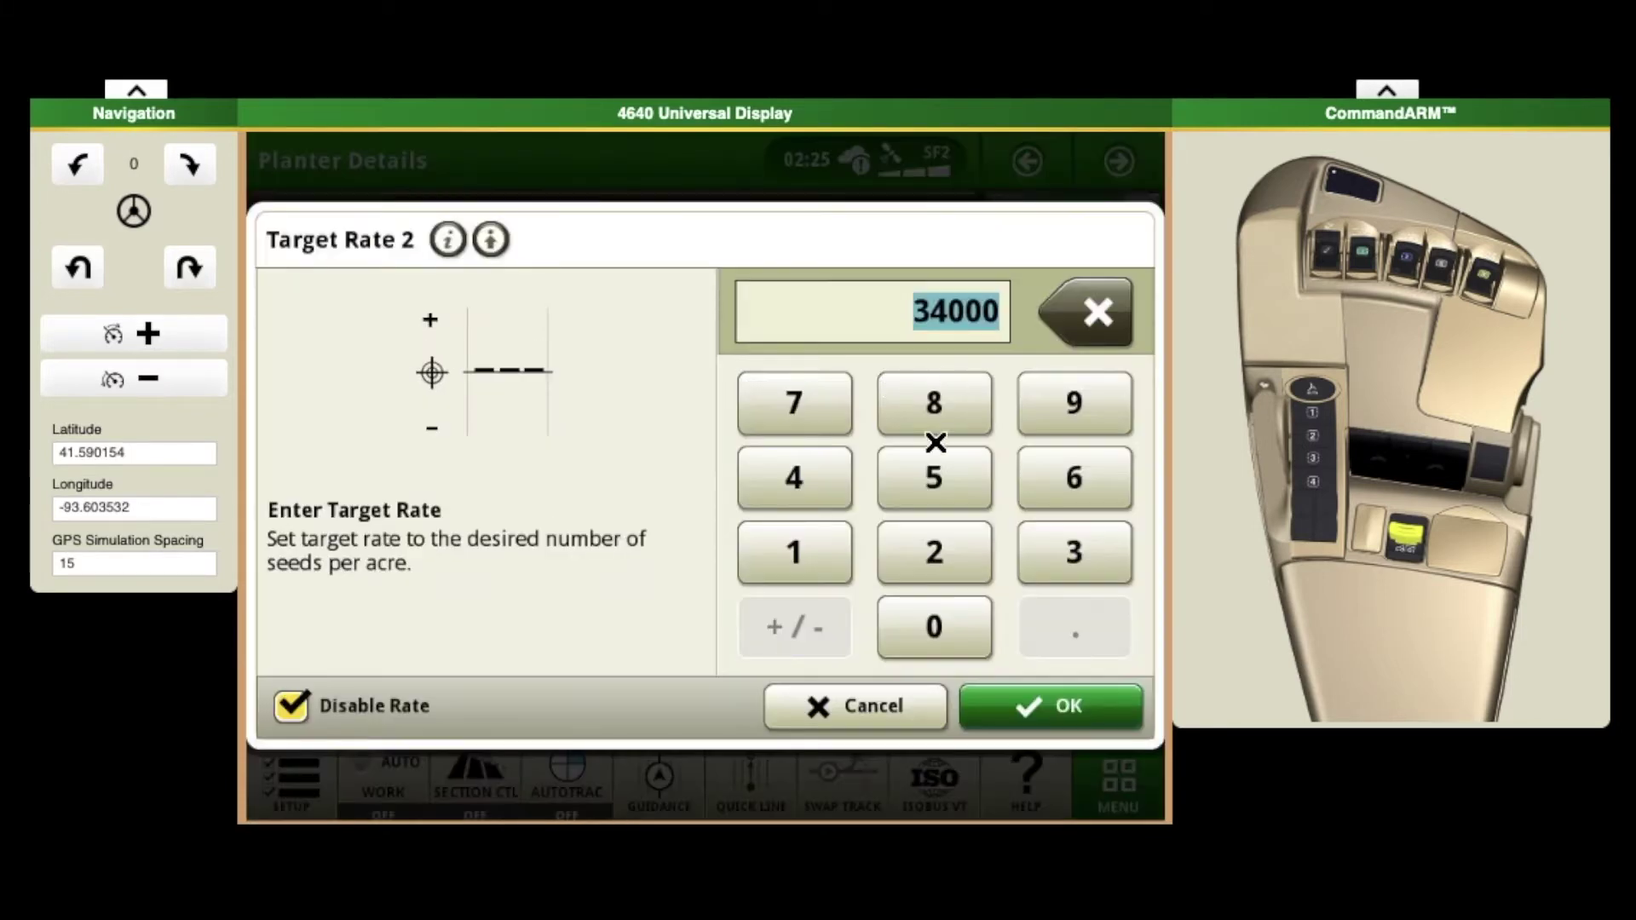
pyautogui.click(1051, 529)
pyautogui.click(979, 539)
pyautogui.click(947, 614)
pyautogui.click(947, 614)
pyautogui.click(948, 614)
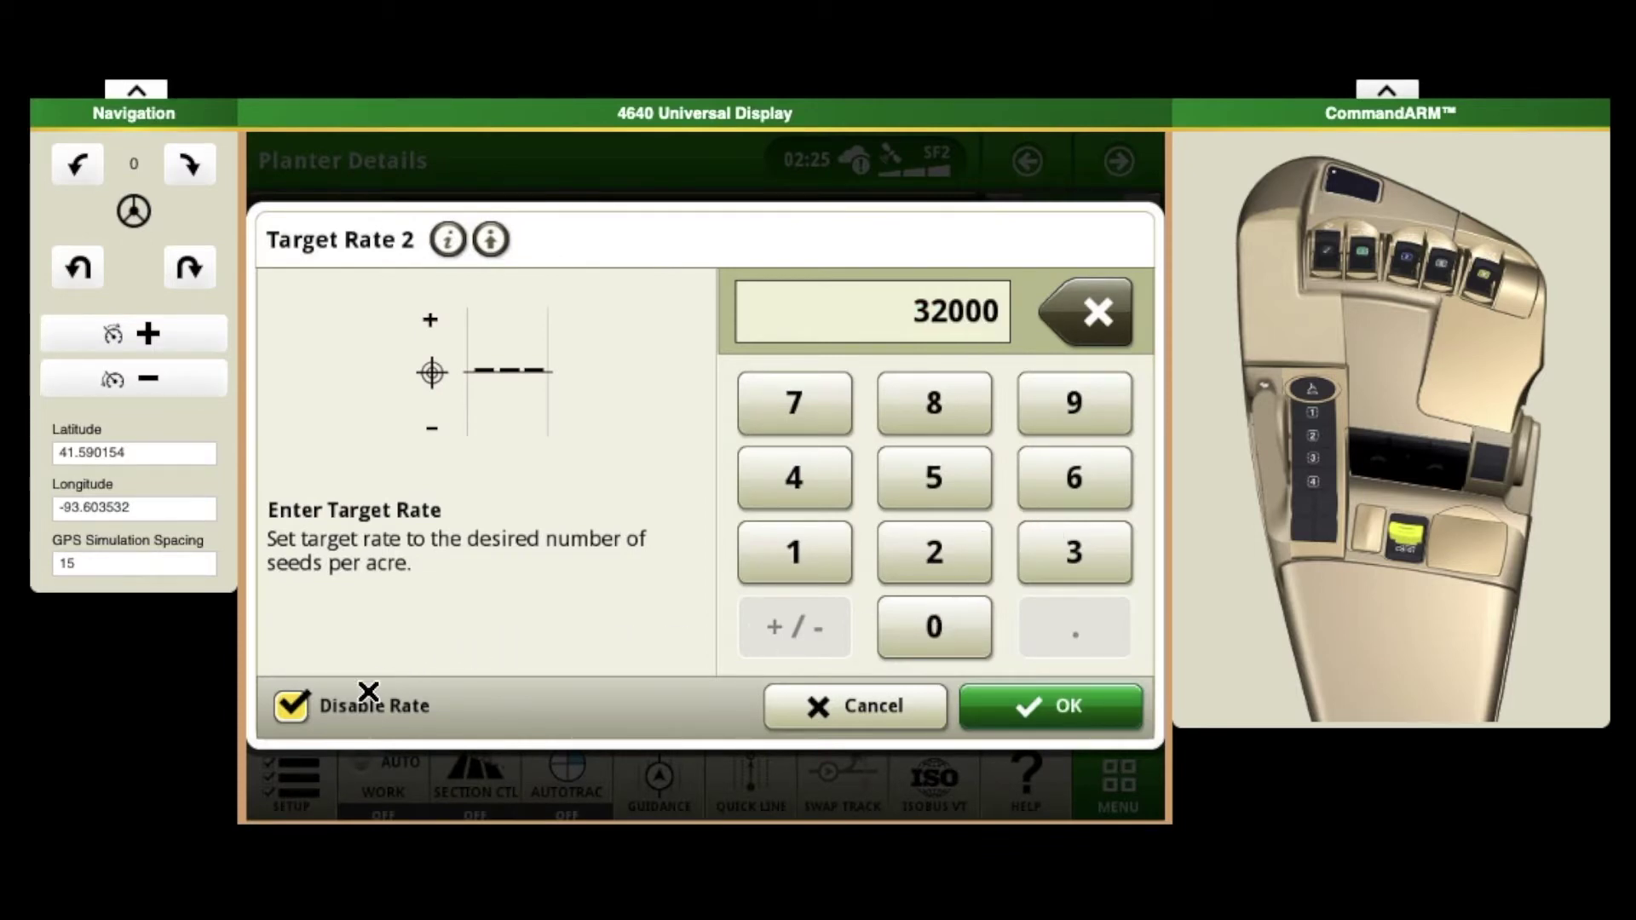
pyautogui.click(1093, 716)
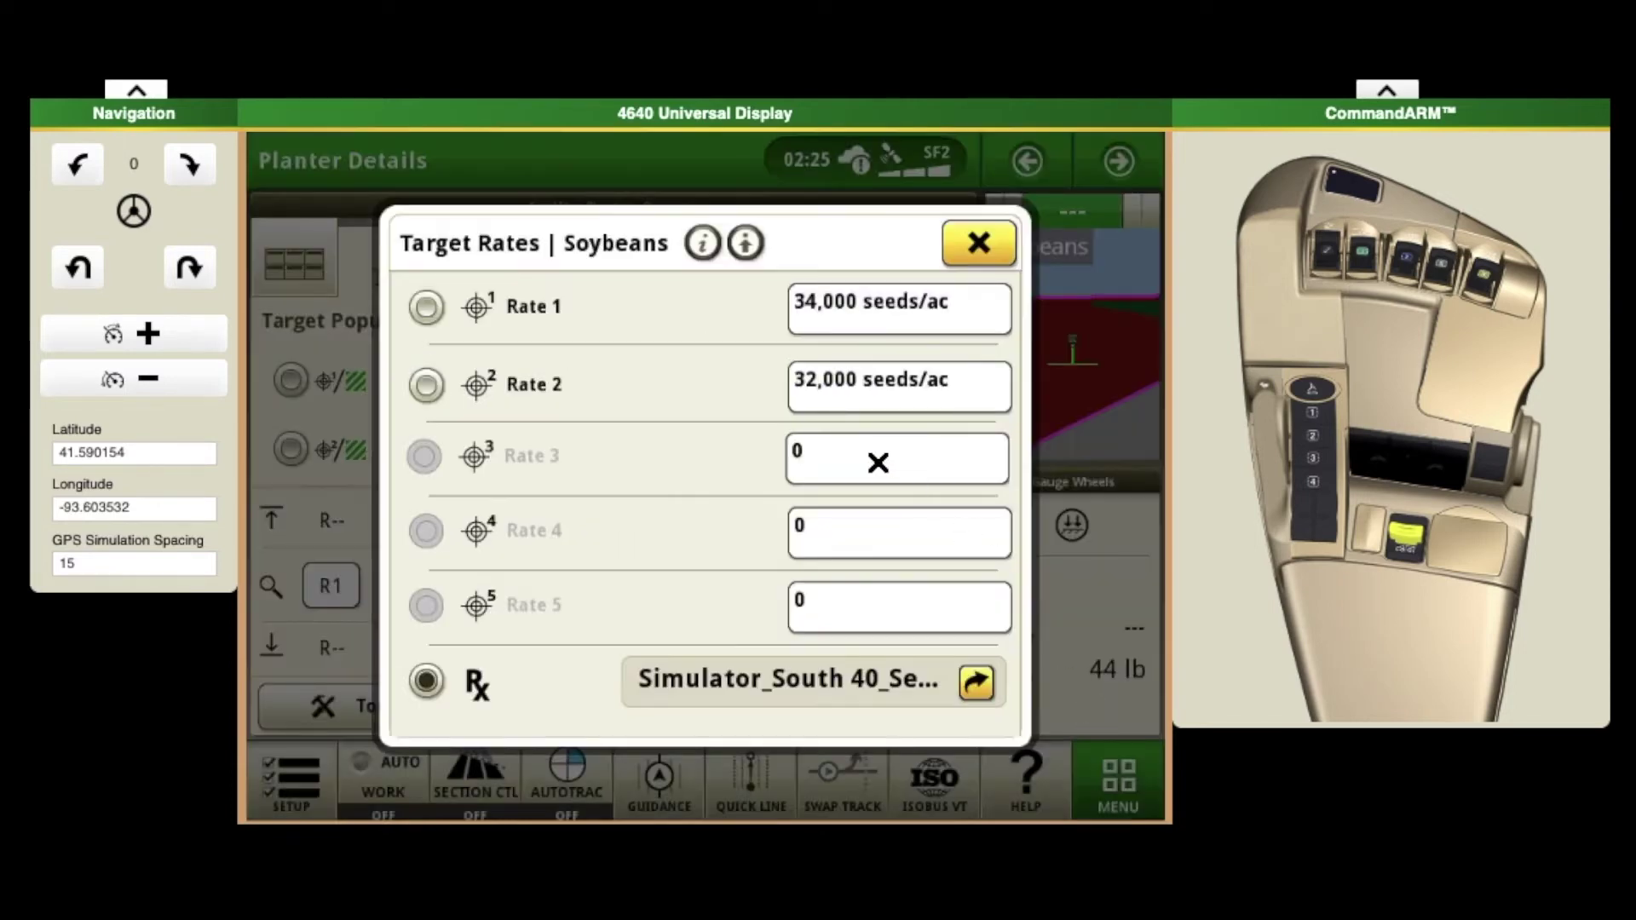
# Set soybean Rate 3 to 36,000 seeds/ac and enable it
pyautogui.click(878, 461)
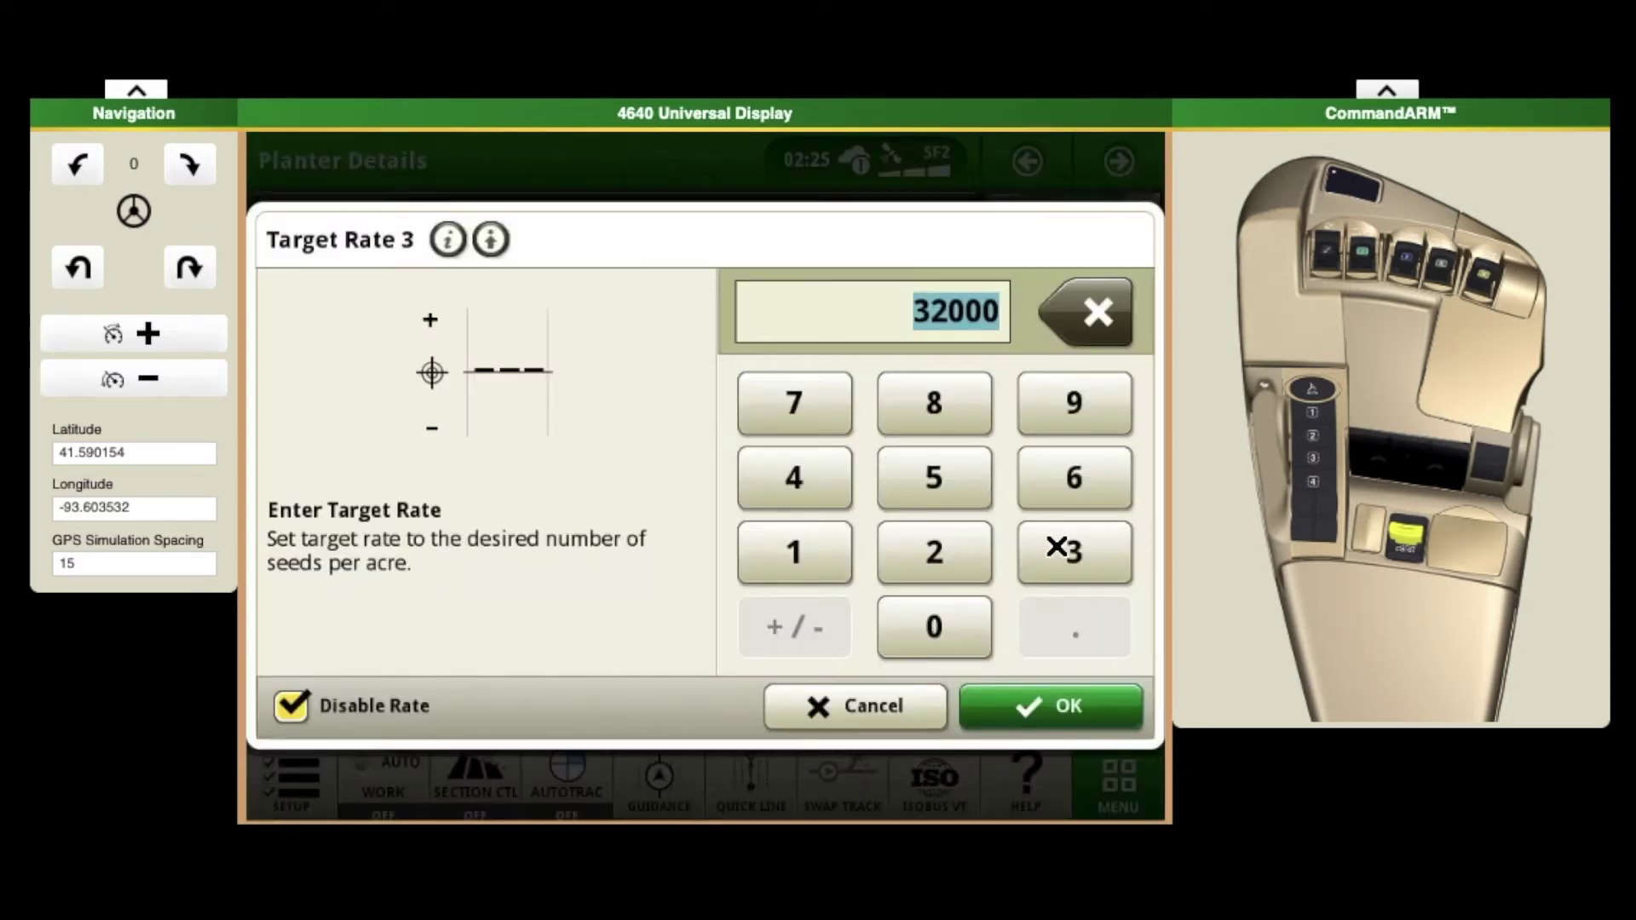
pyautogui.click(1055, 545)
pyautogui.click(1067, 474)
pyautogui.click(933, 628)
pyautogui.click(933, 628)
pyautogui.click(933, 628)
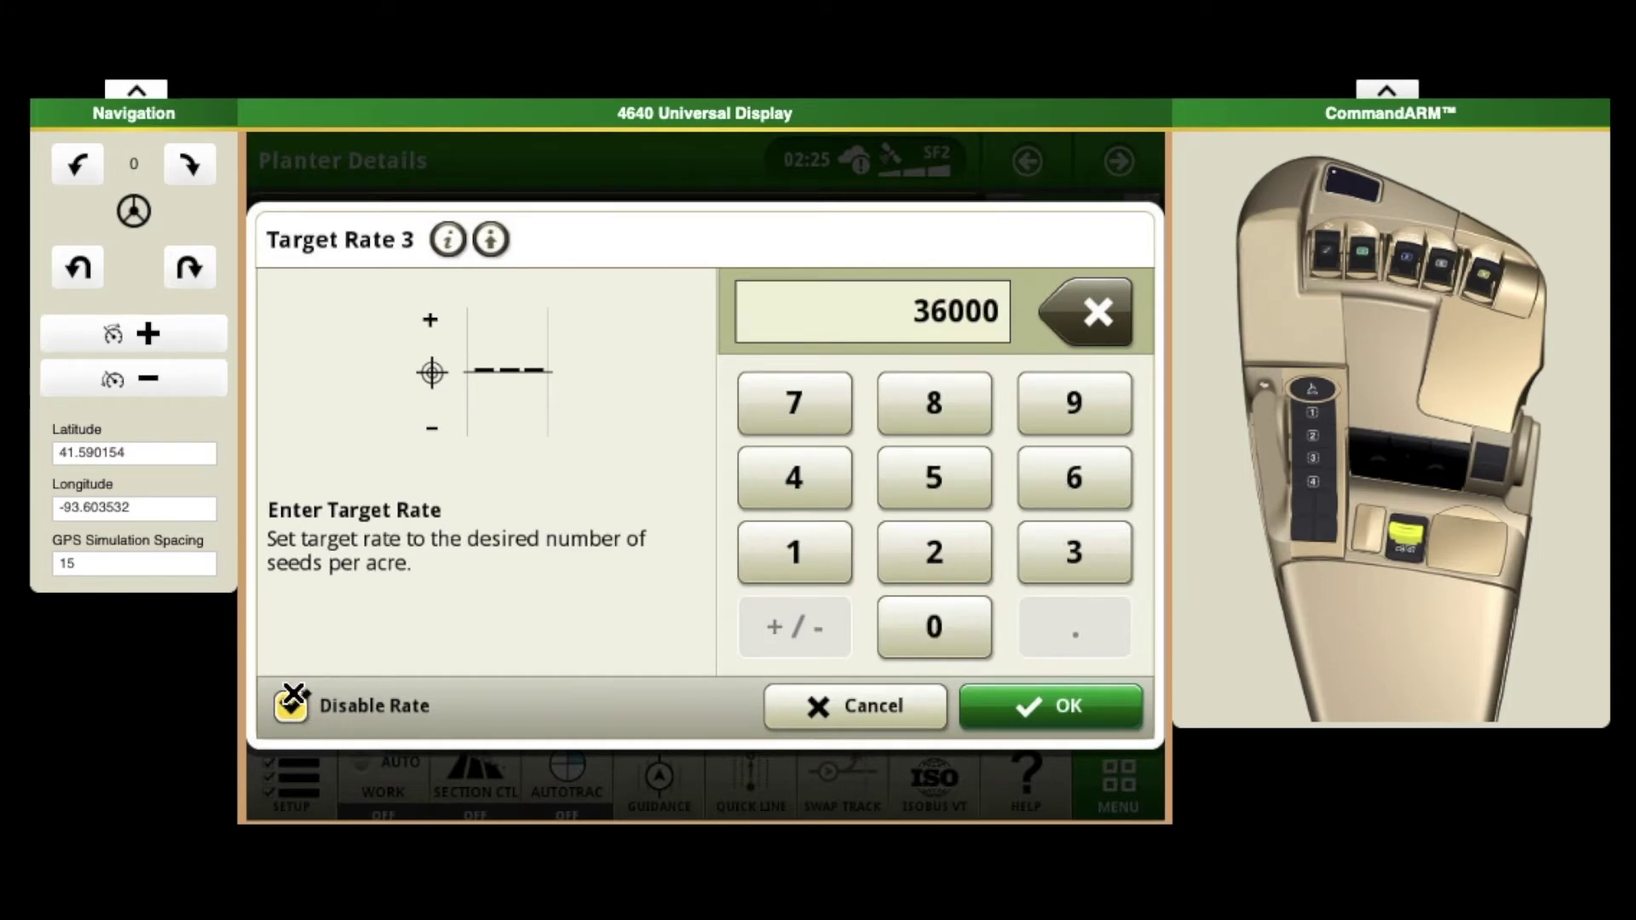
pyautogui.click(291, 703)
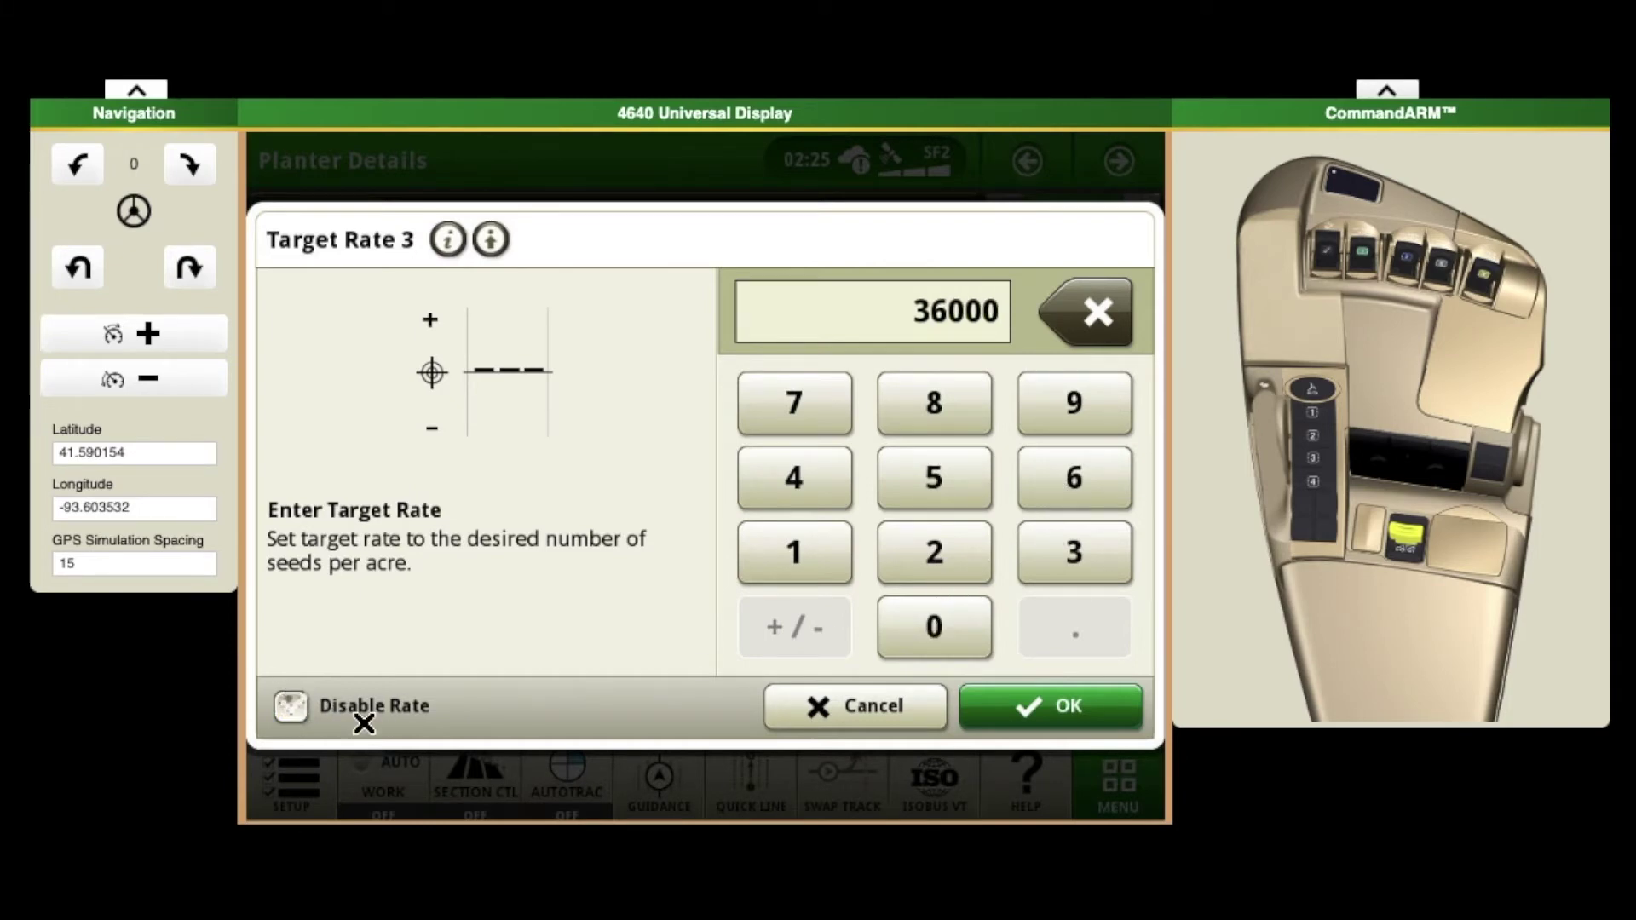
pyautogui.click(1059, 706)
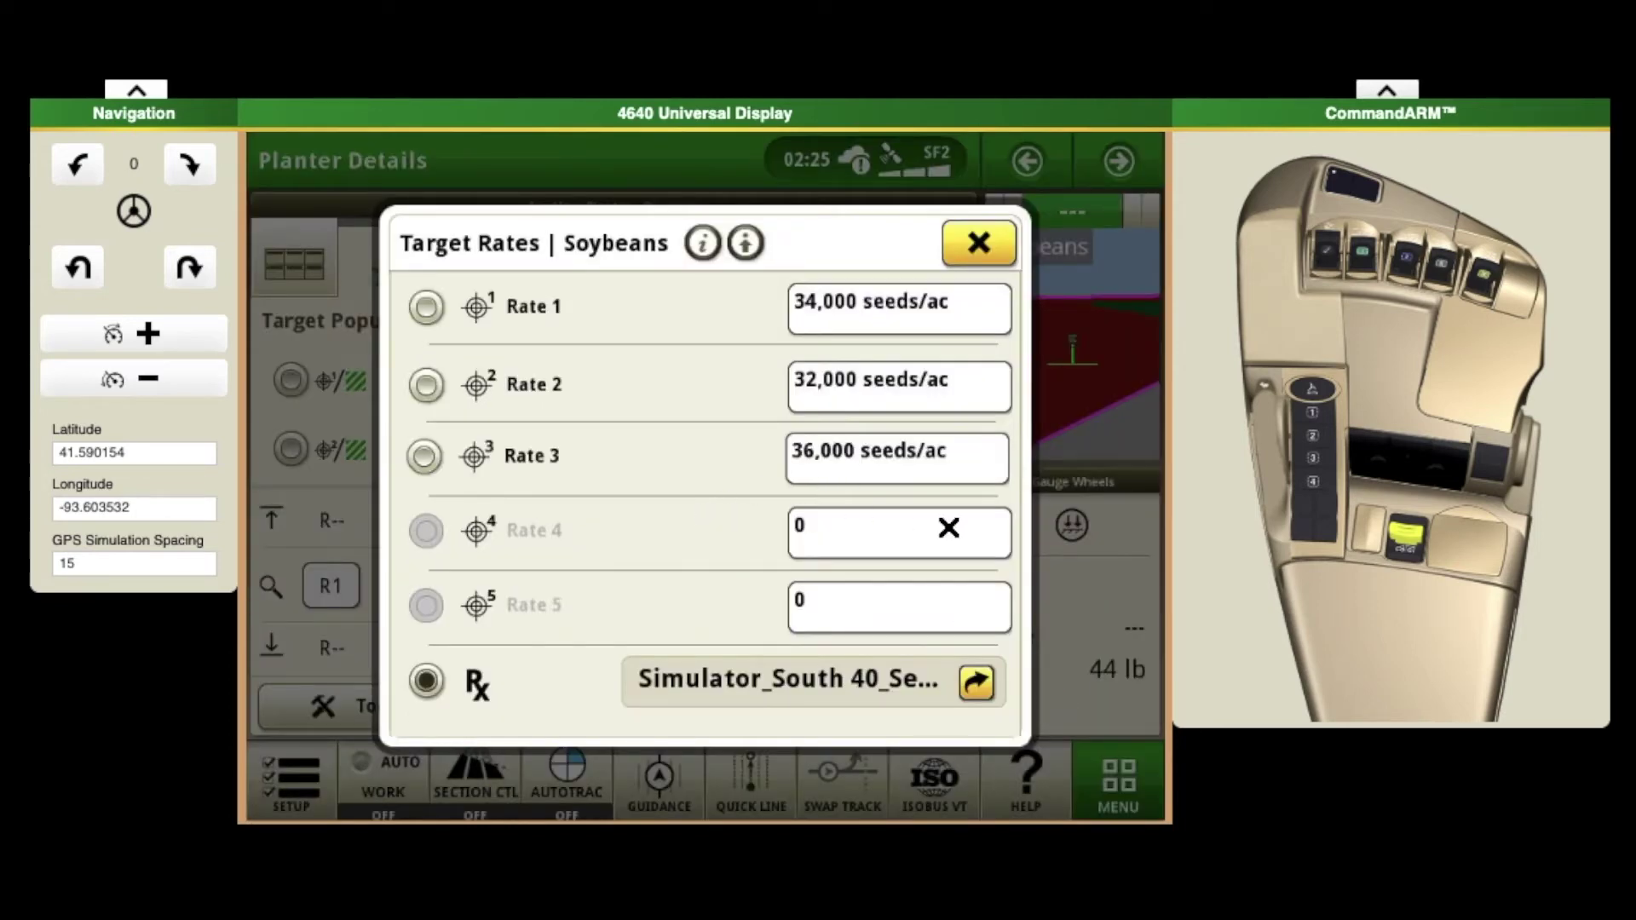
# Leave Rate 4 unchanged, disable Rate 2, and close the Target Rates list
pyautogui.click(948, 527)
pyautogui.click(322, 711)
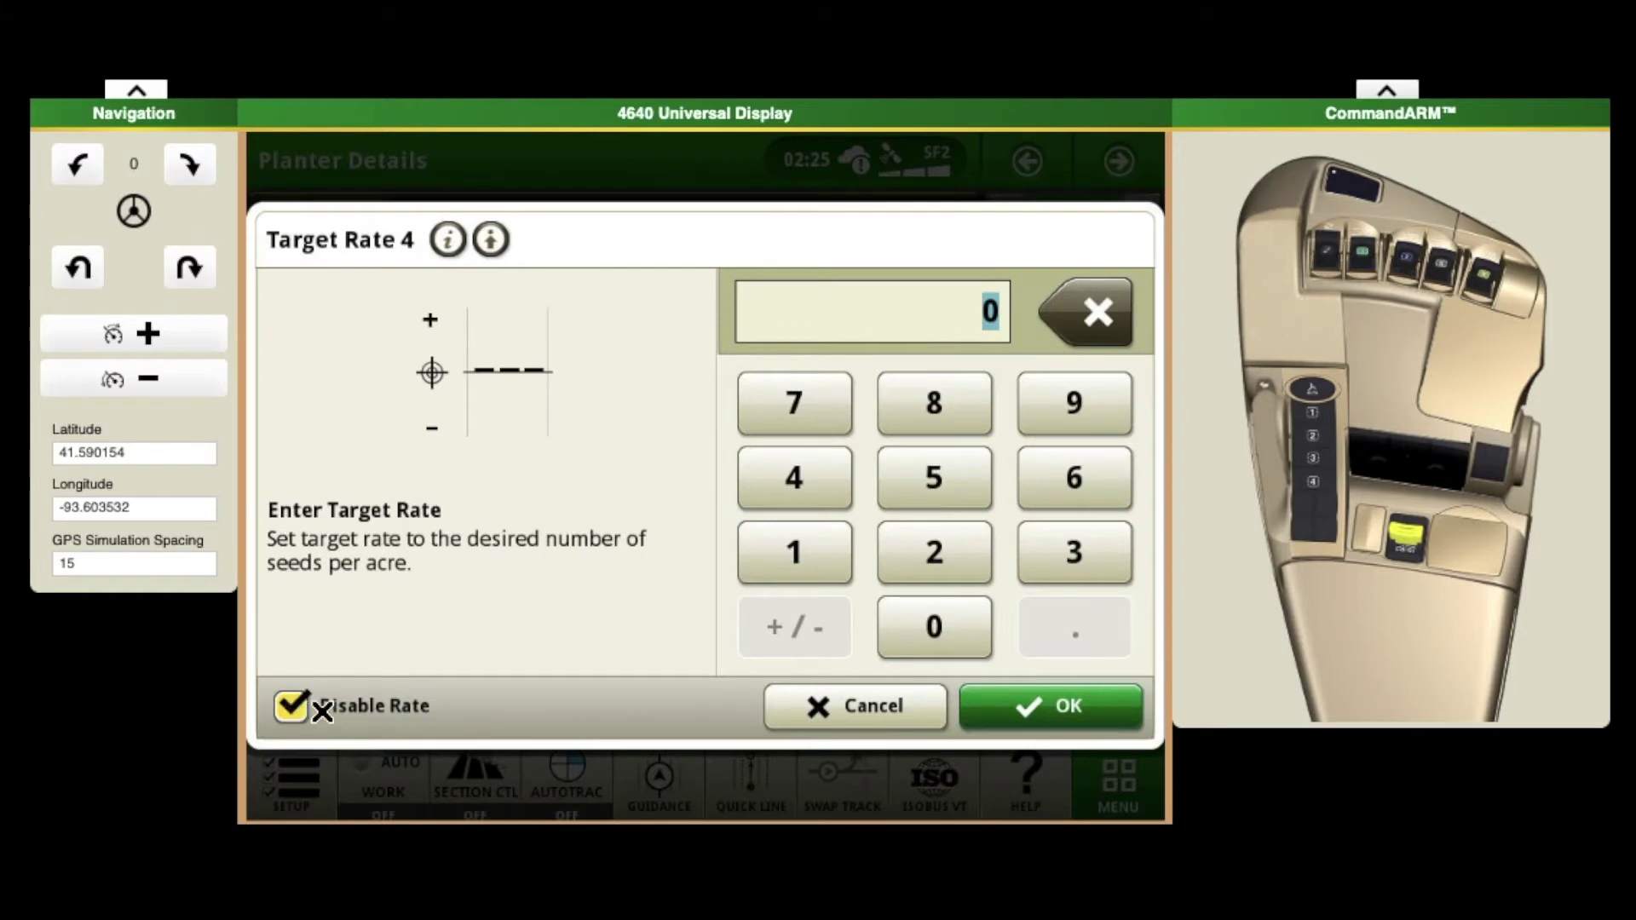
pyautogui.click(867, 704)
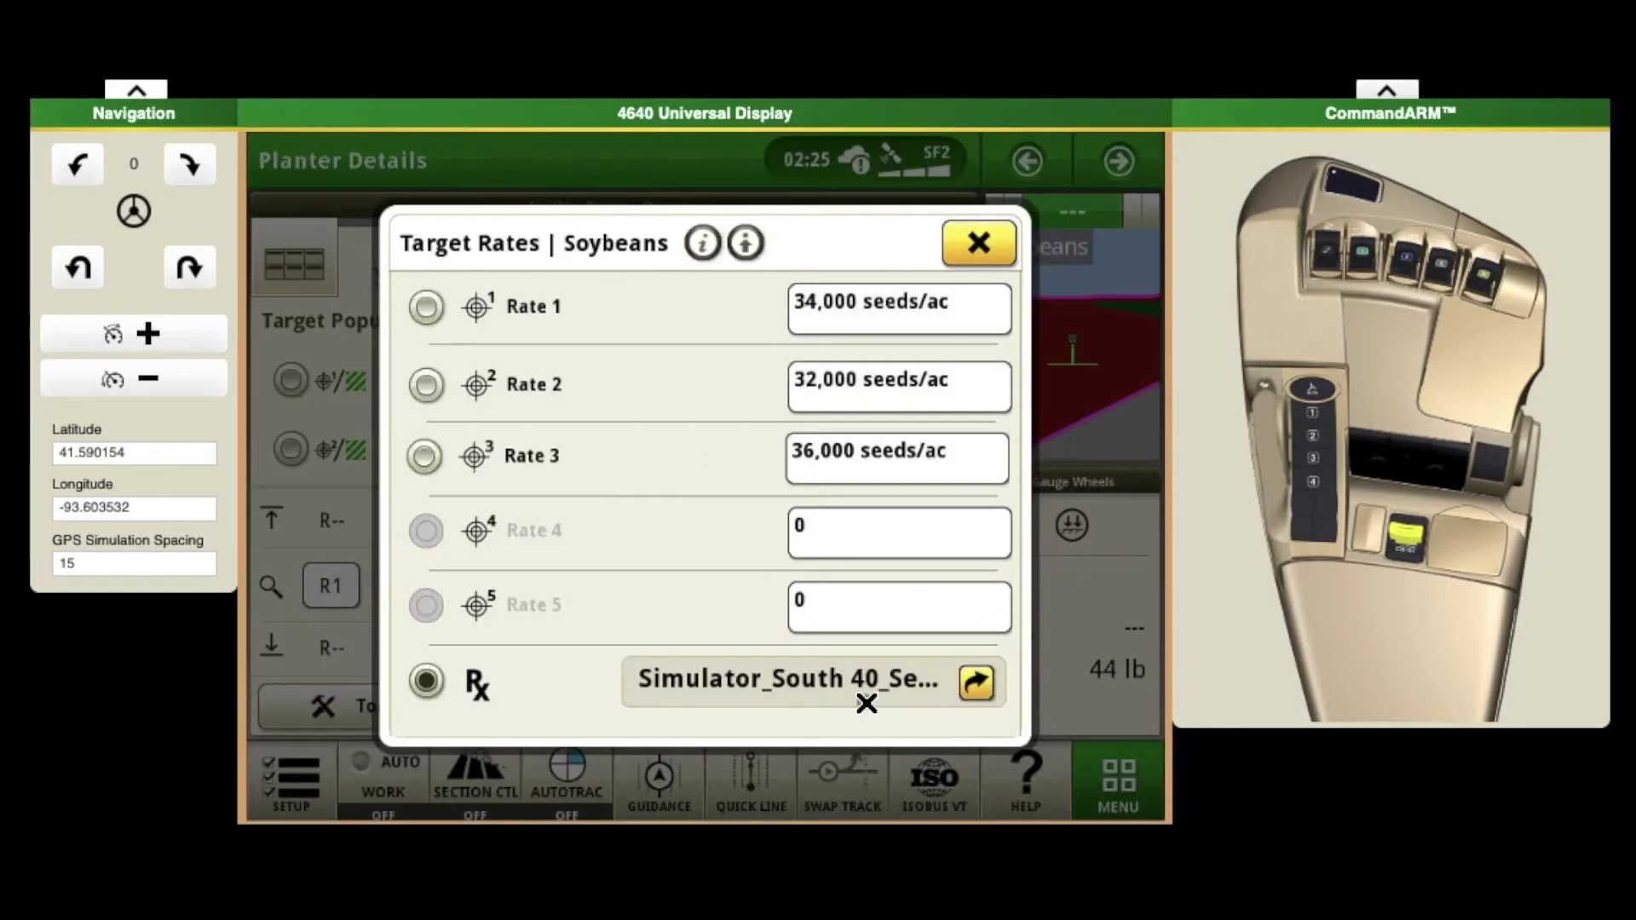
pyautogui.click(878, 399)
pyautogui.click(294, 700)
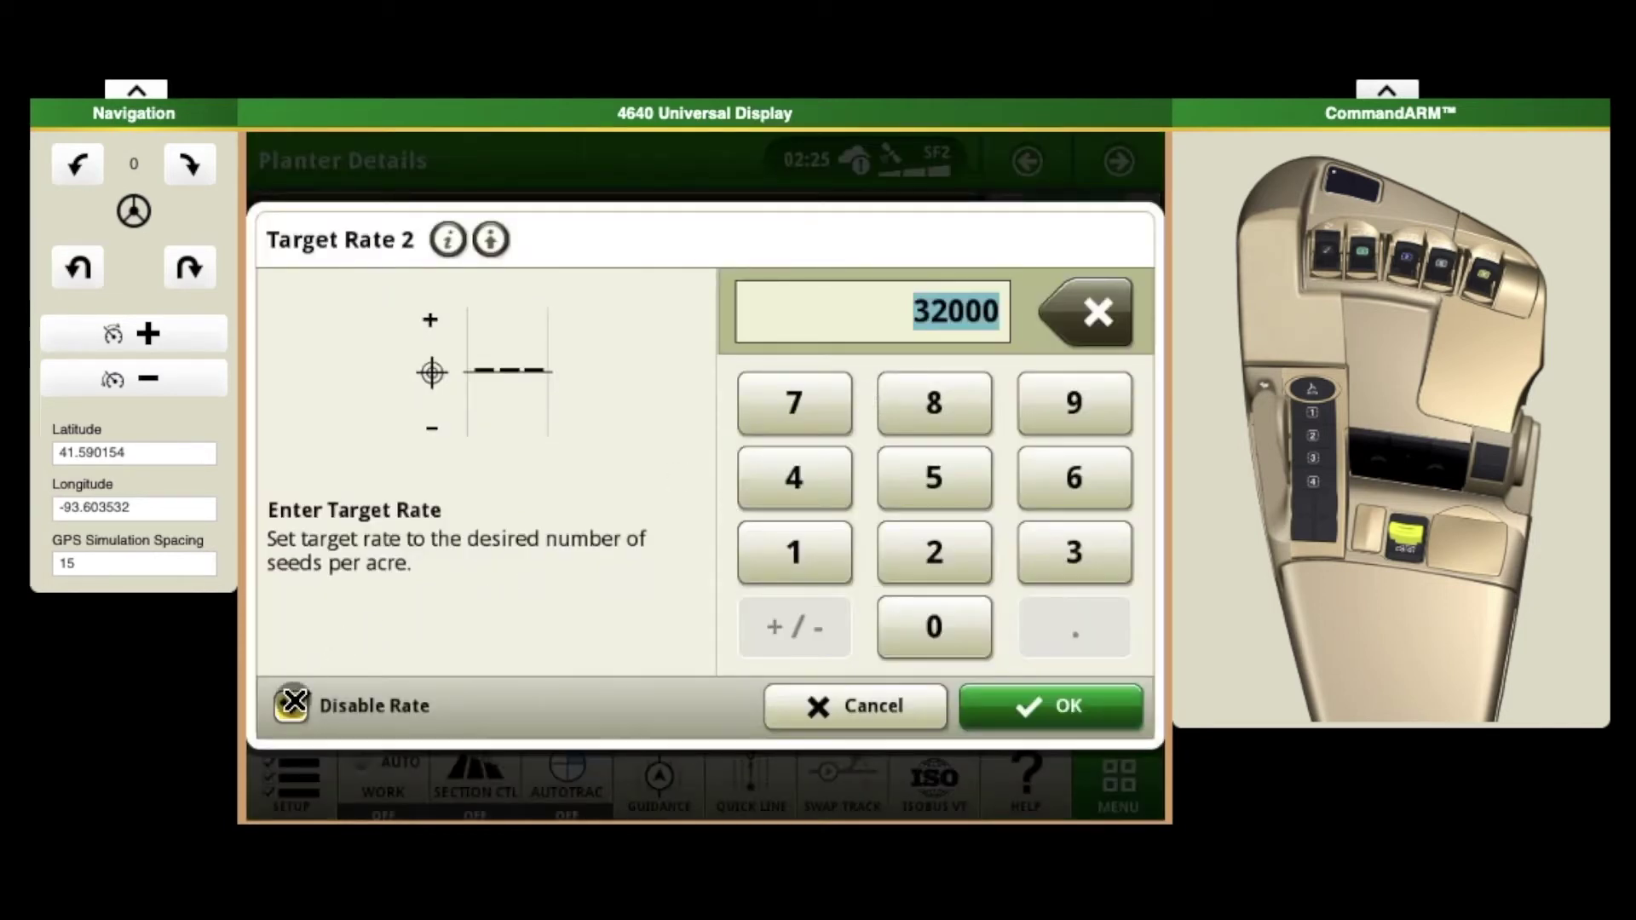
pyautogui.click(1071, 714)
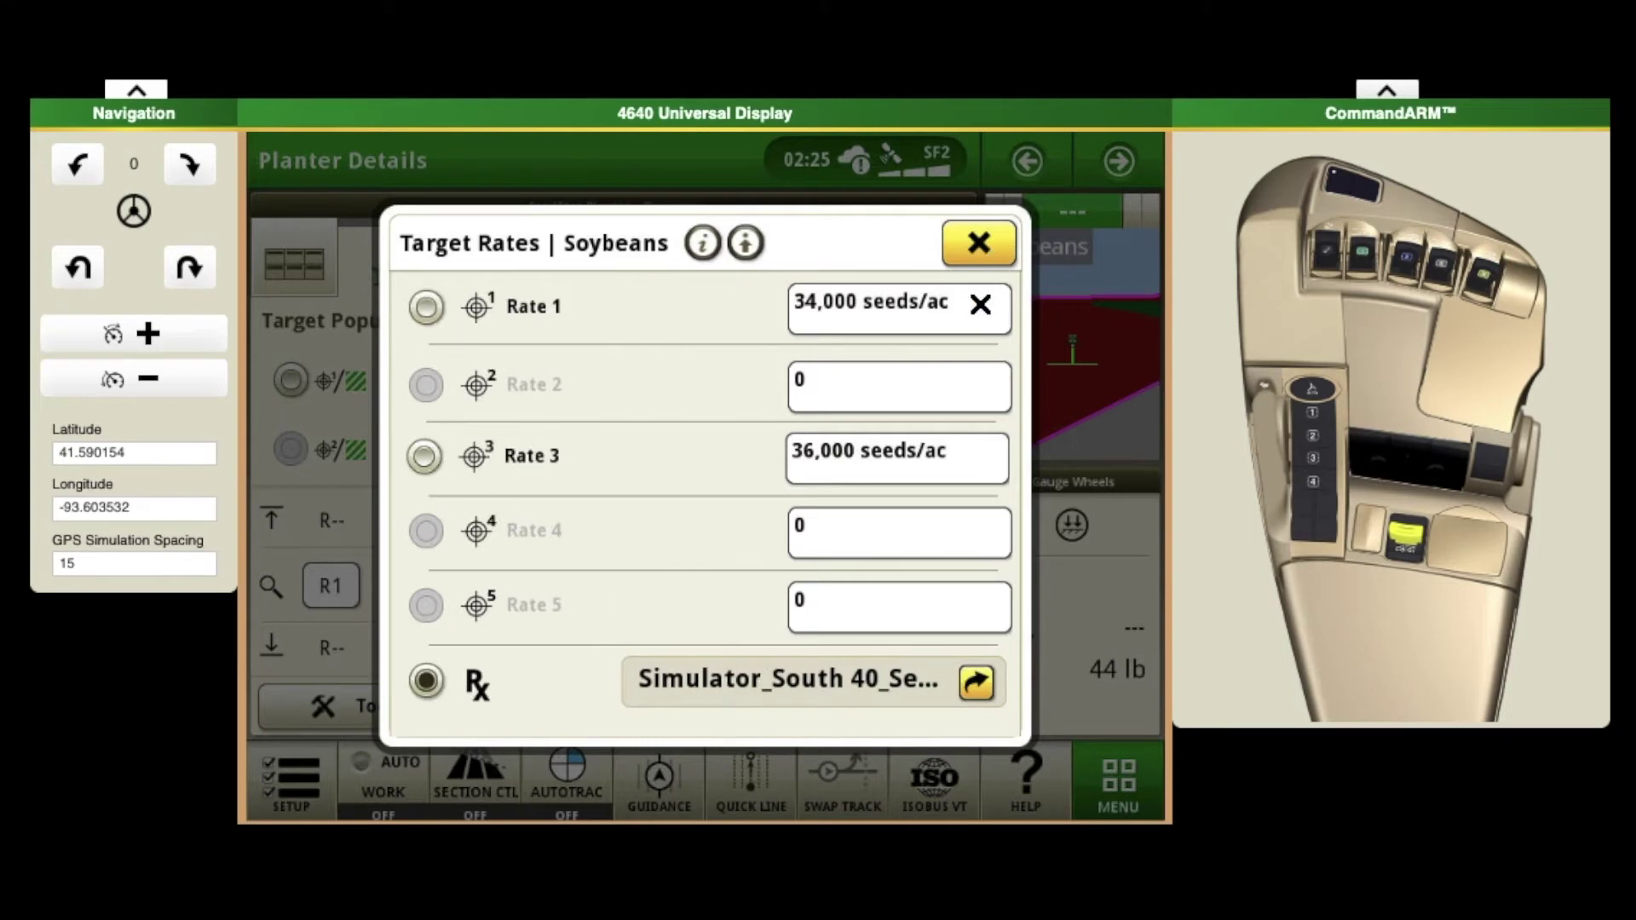
pyautogui.click(979, 246)
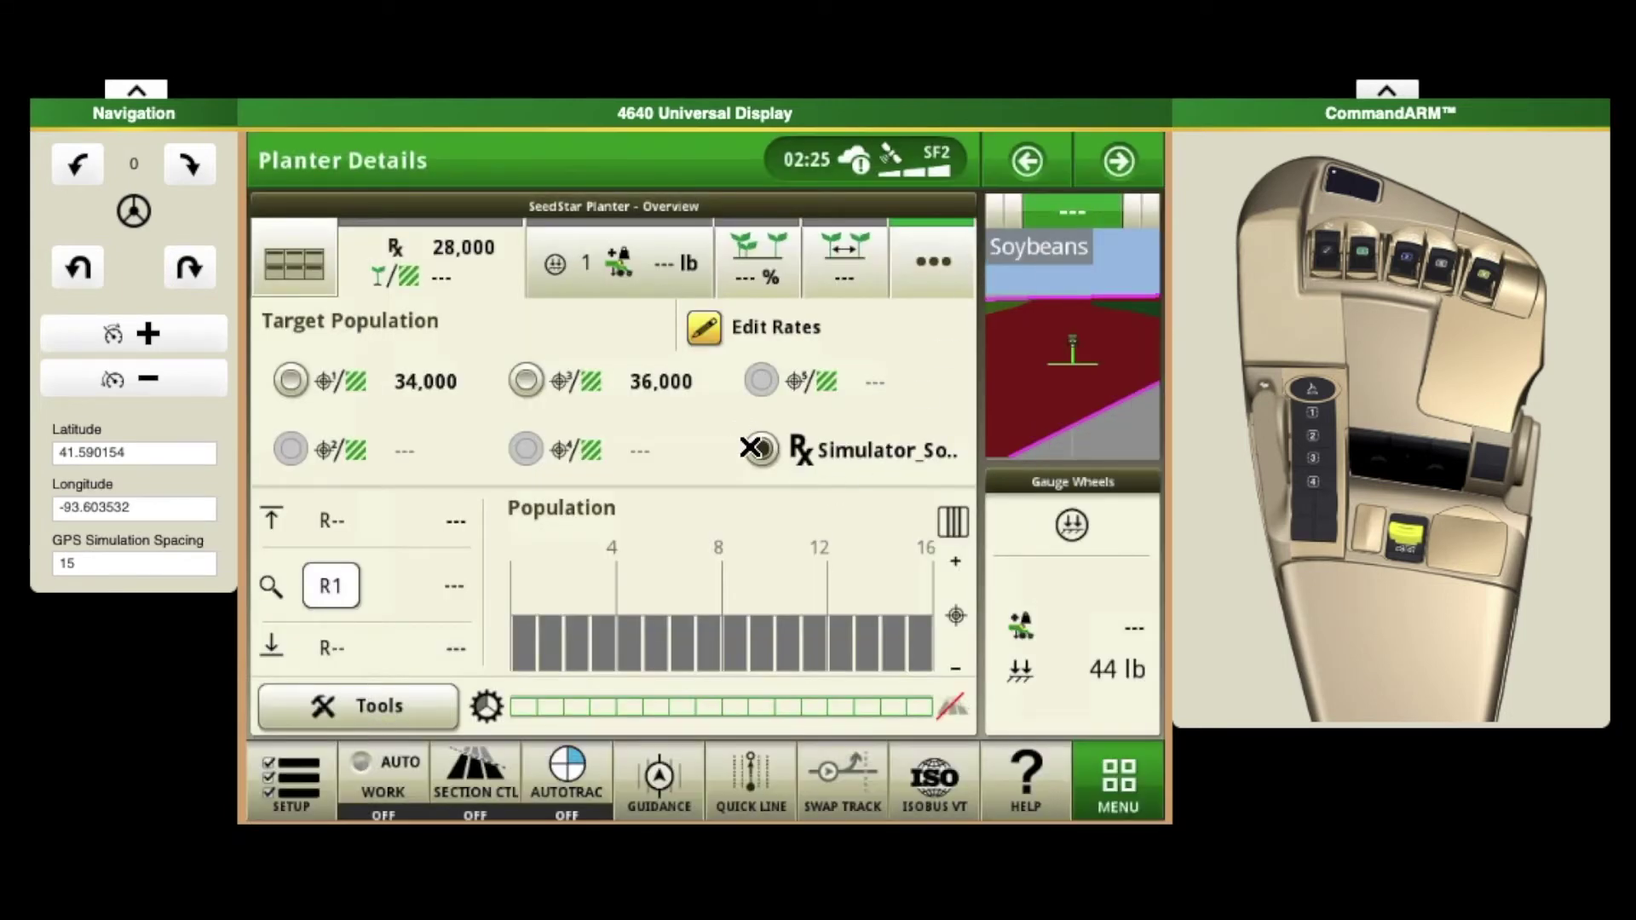
# Try the 36,000 and 34,000 manual rates, revert to the Rx Simulator prescription, then go to Work Setup
pyautogui.click(525, 380)
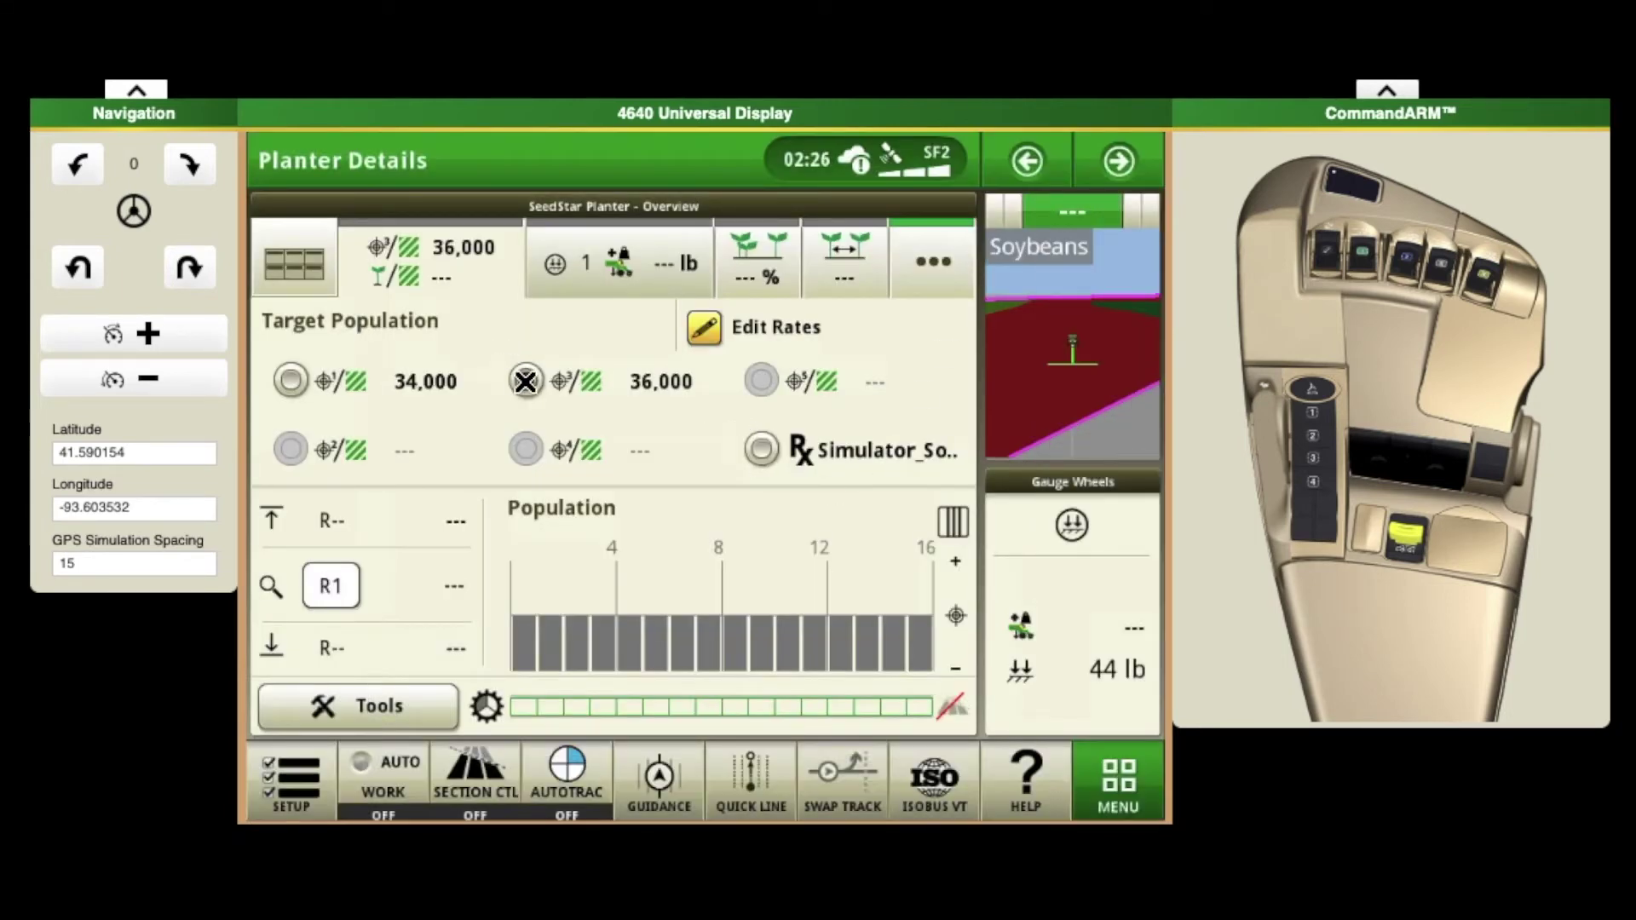
pyautogui.click(294, 383)
pyautogui.click(525, 381)
pyautogui.click(761, 449)
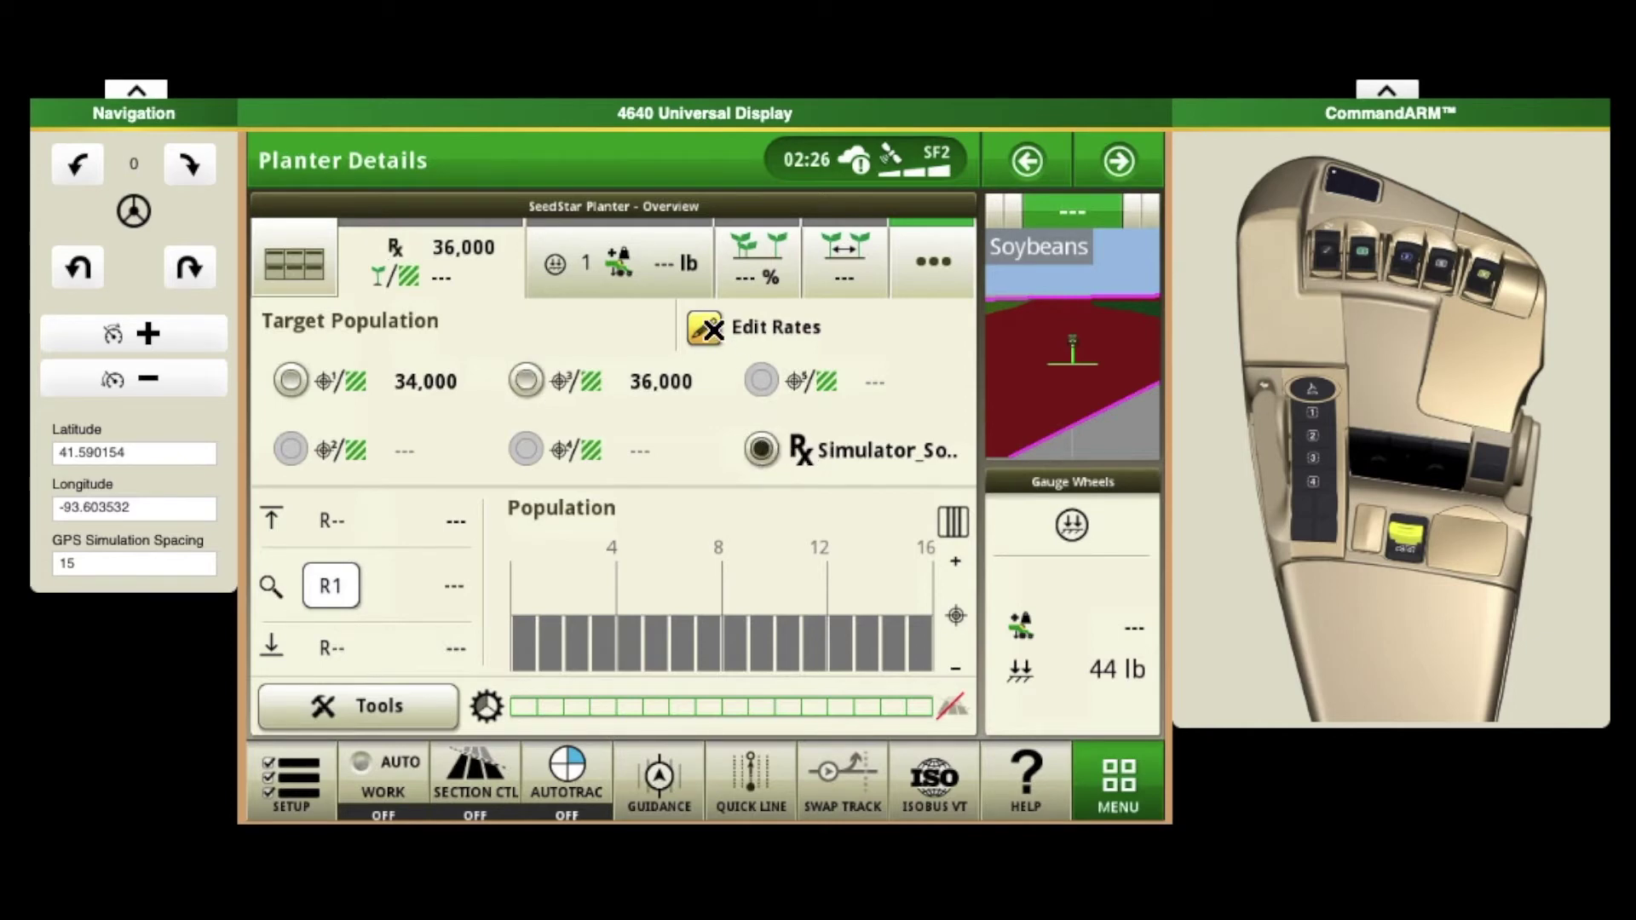
pyautogui.click(714, 328)
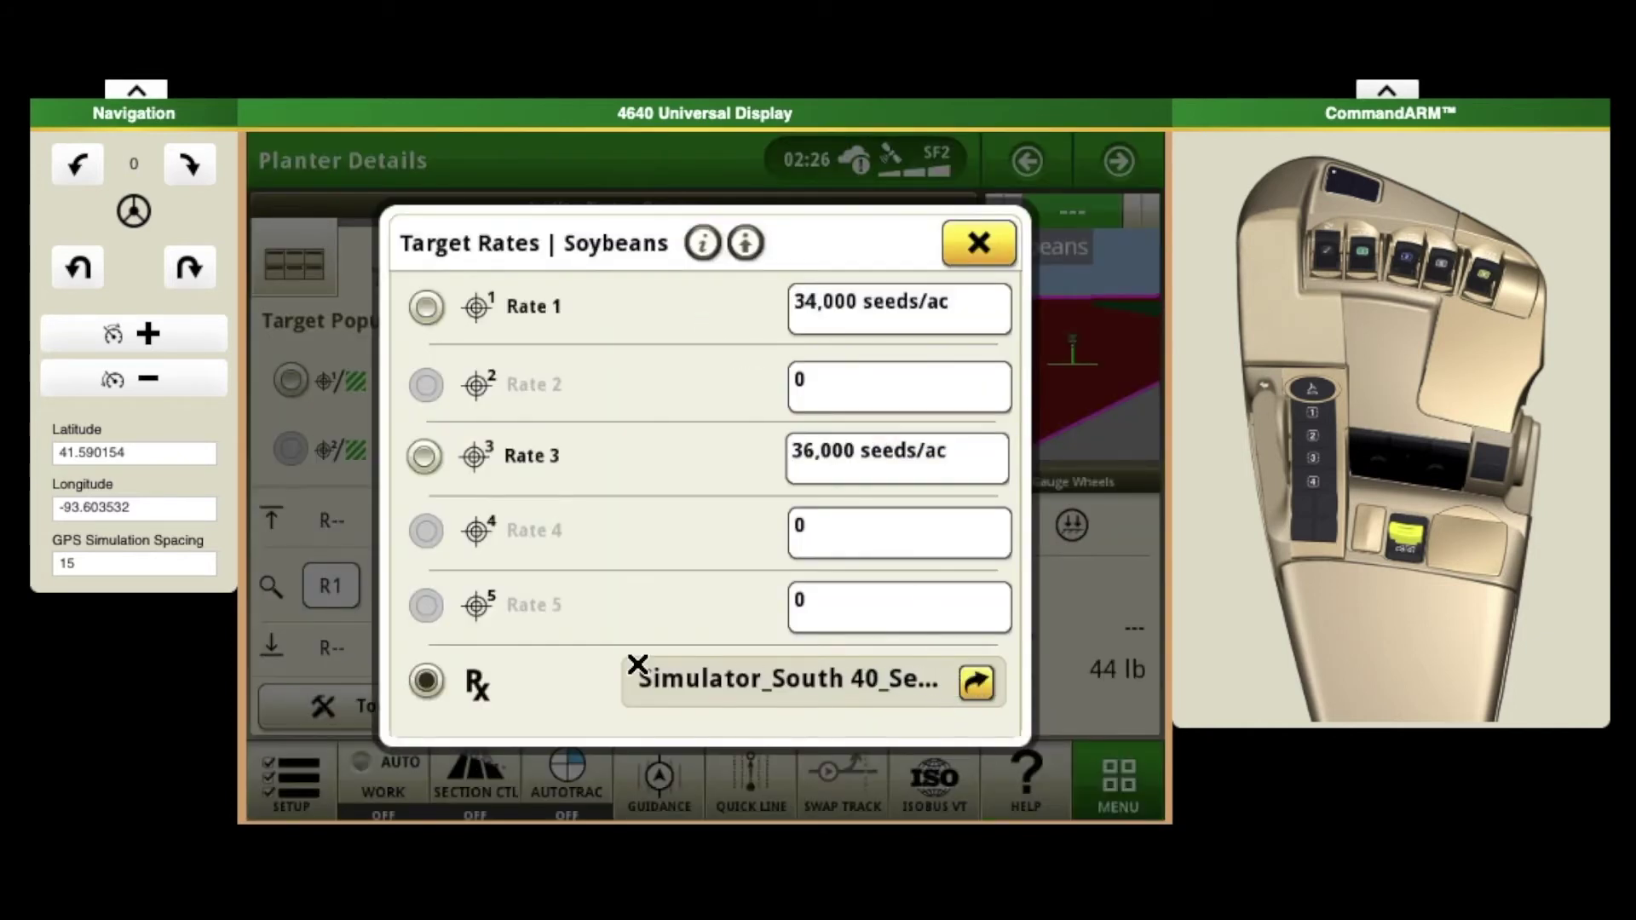
pyautogui.click(978, 684)
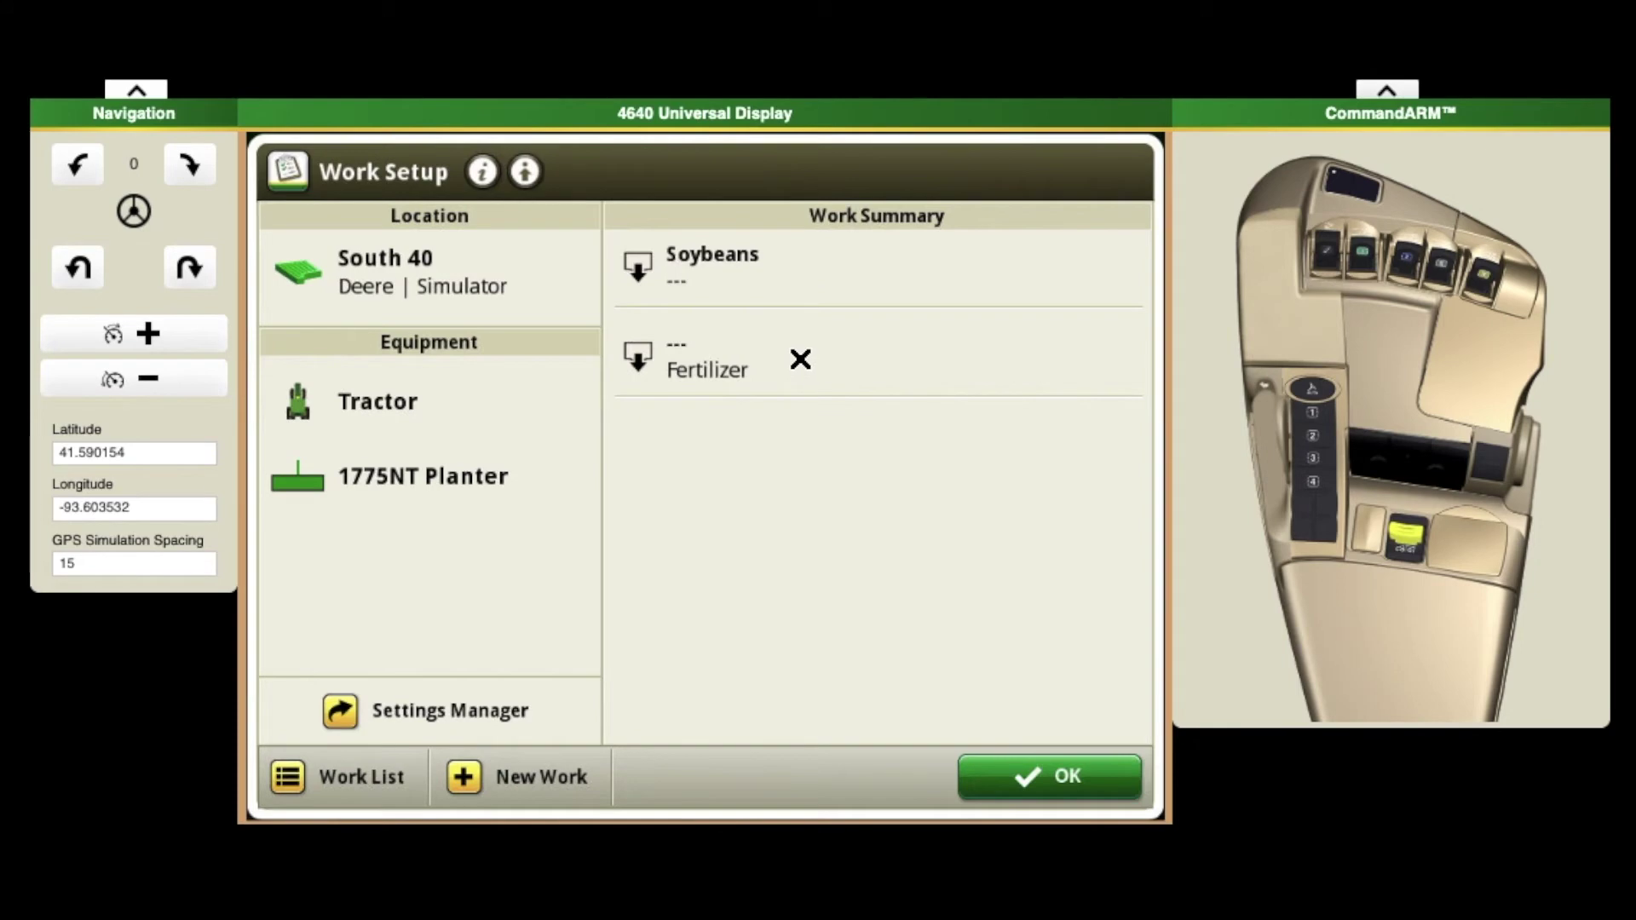
# Replace Soybeans with Corn as the operation's crop, picking it from All Crop Types
pyautogui.click(820, 261)
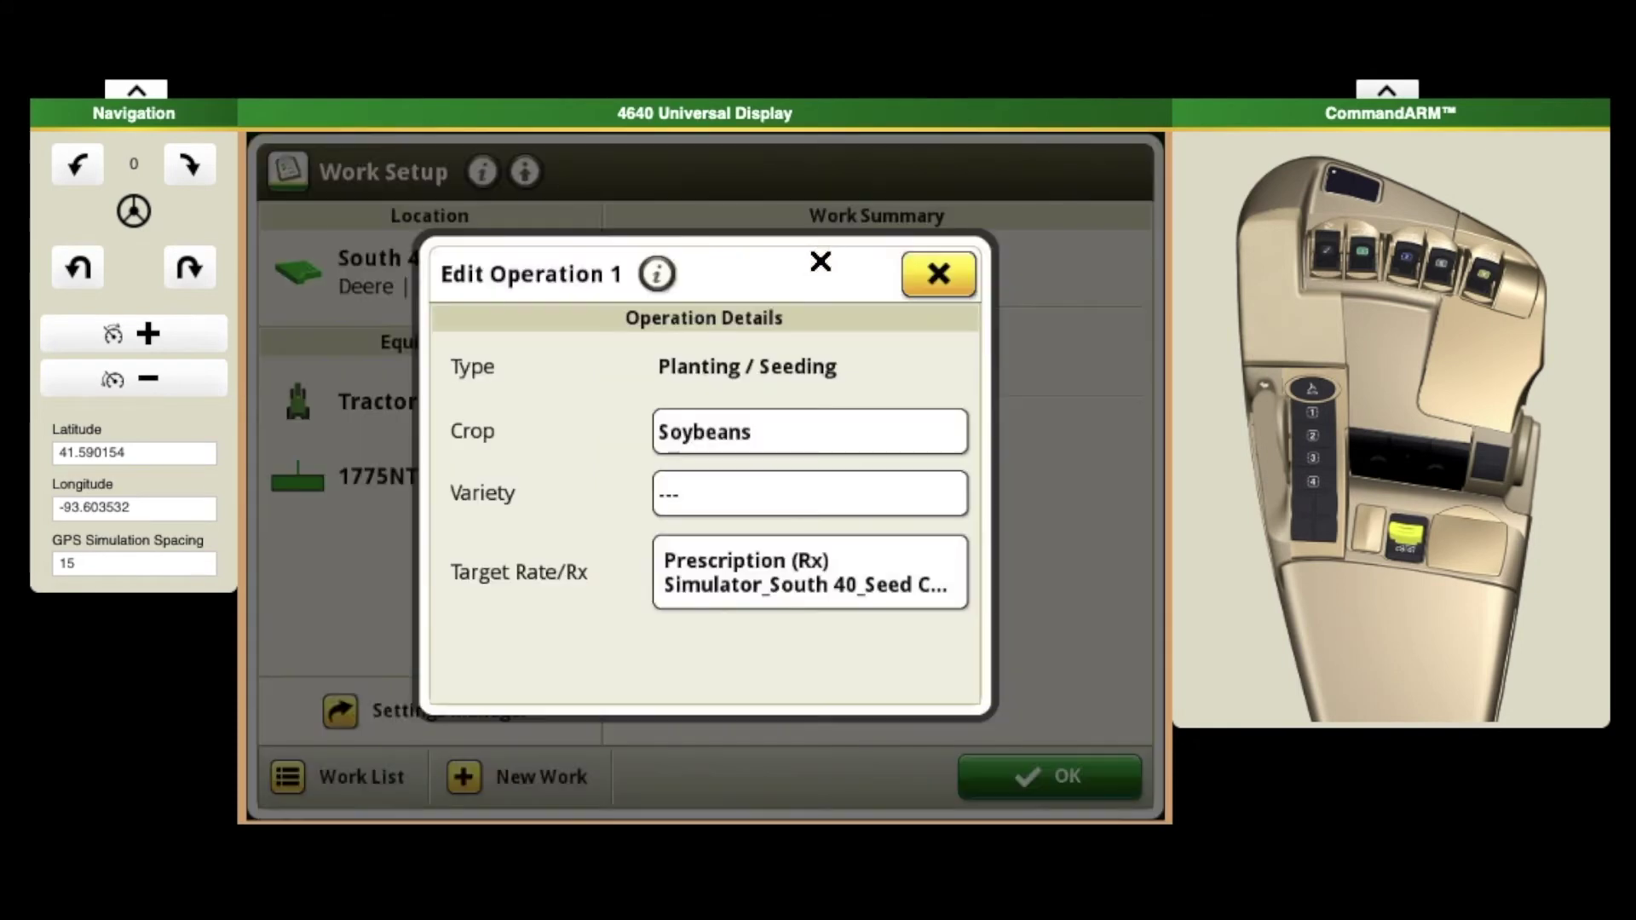
pyautogui.click(761, 435)
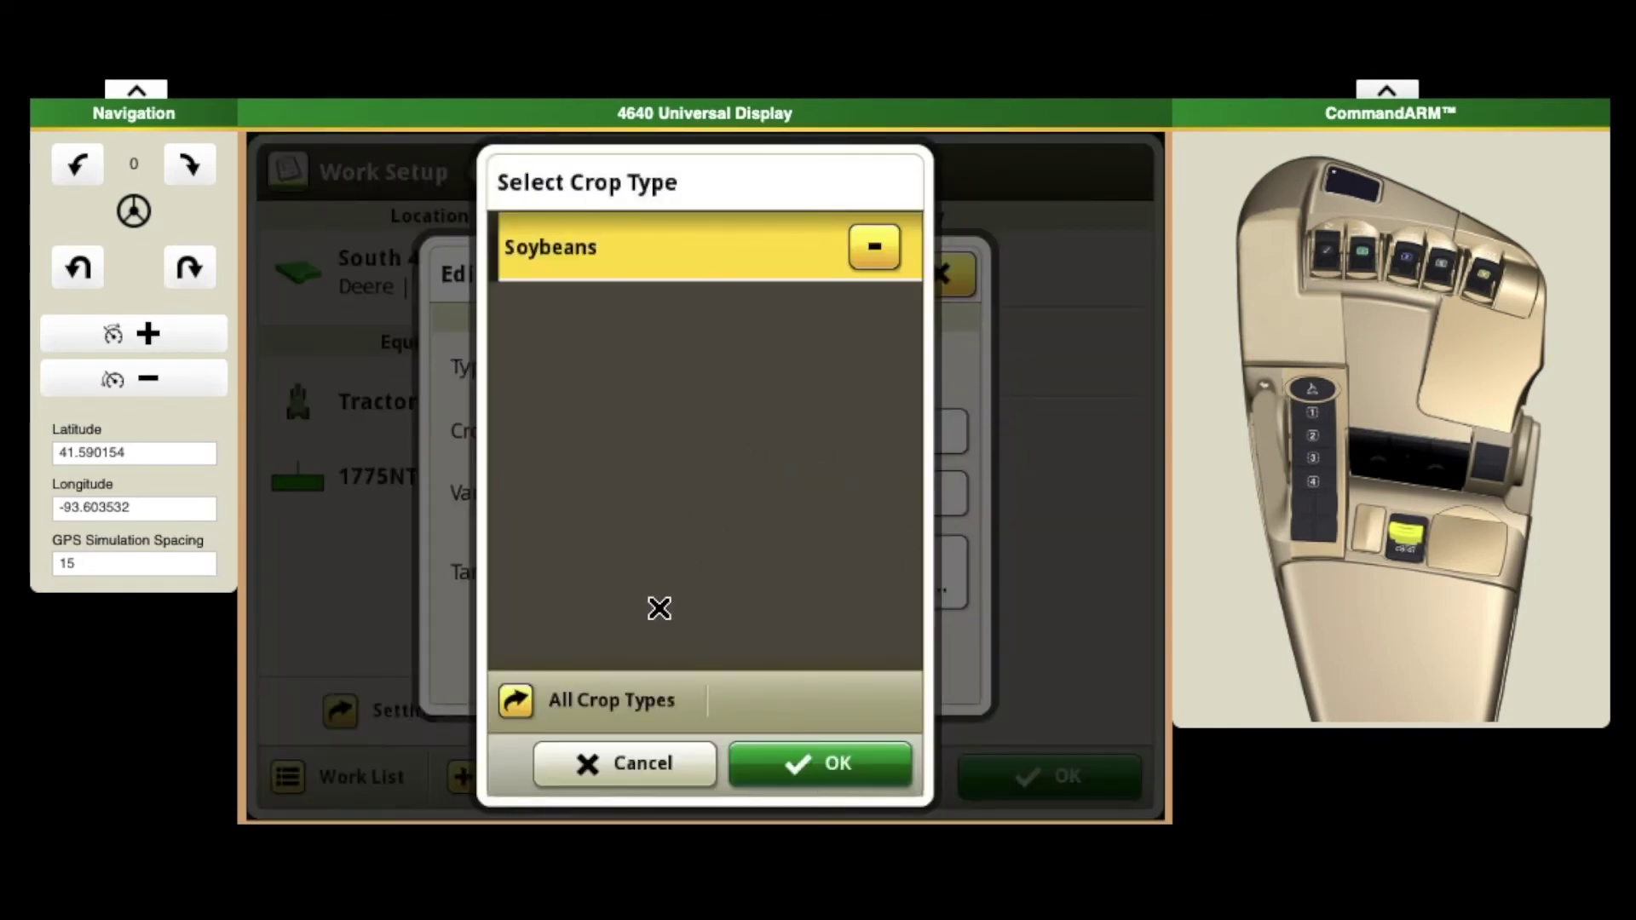
pyautogui.click(619, 710)
pyautogui.click(895, 395)
pyautogui.click(899, 396)
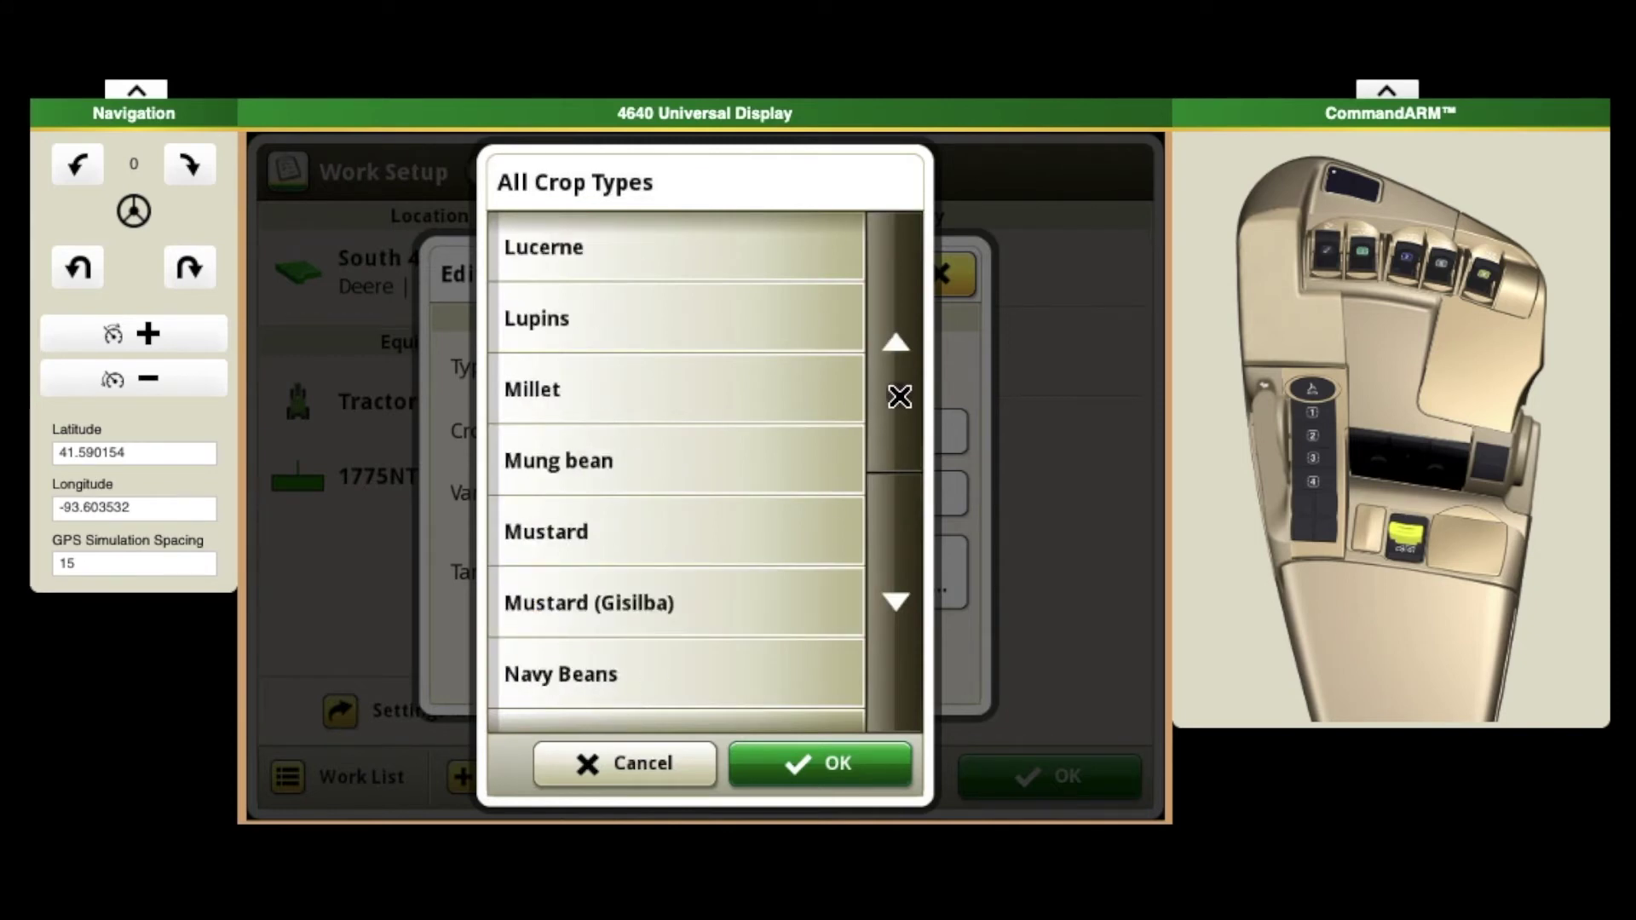
pyautogui.click(898, 396)
pyautogui.click(899, 397)
pyautogui.click(899, 396)
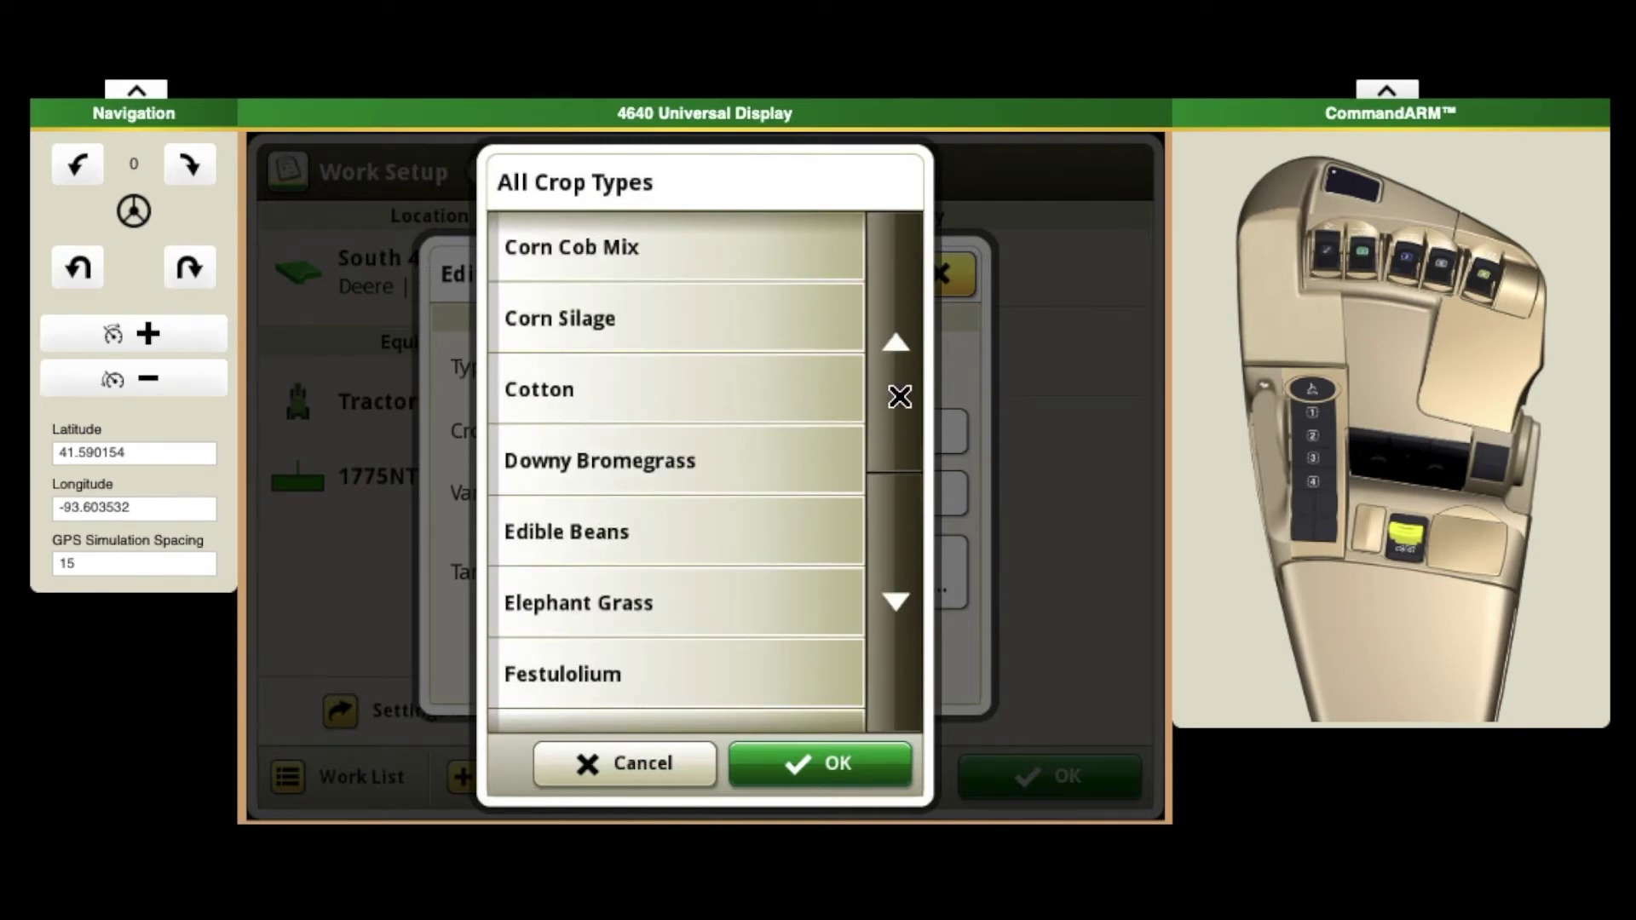
pyautogui.click(899, 397)
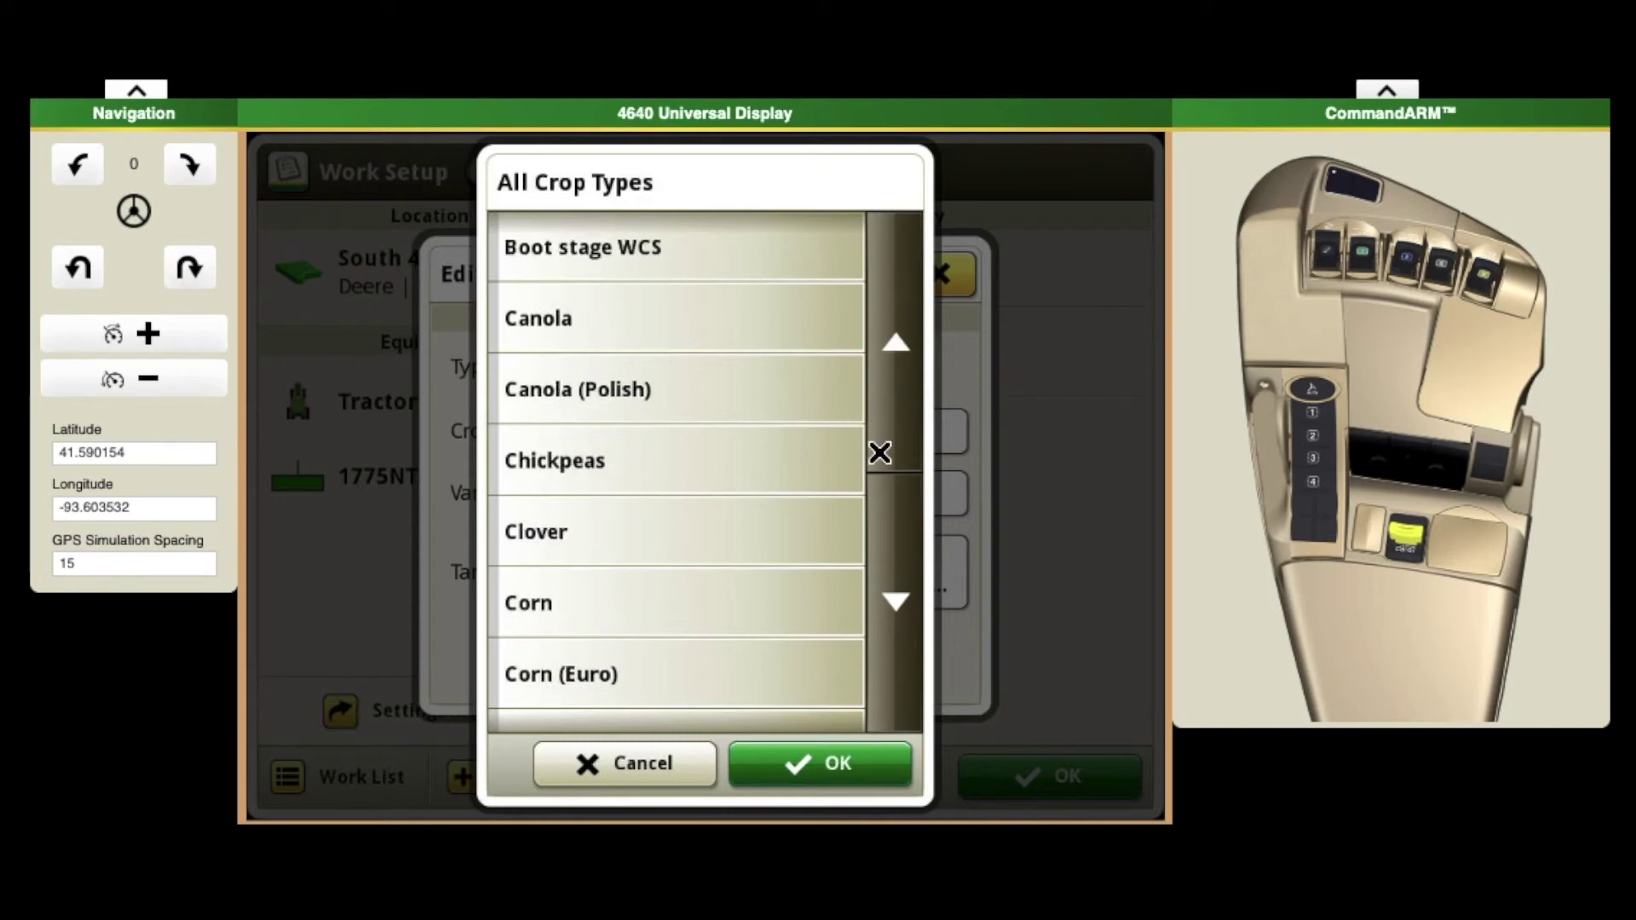
pyautogui.click(775, 607)
pyautogui.click(802, 761)
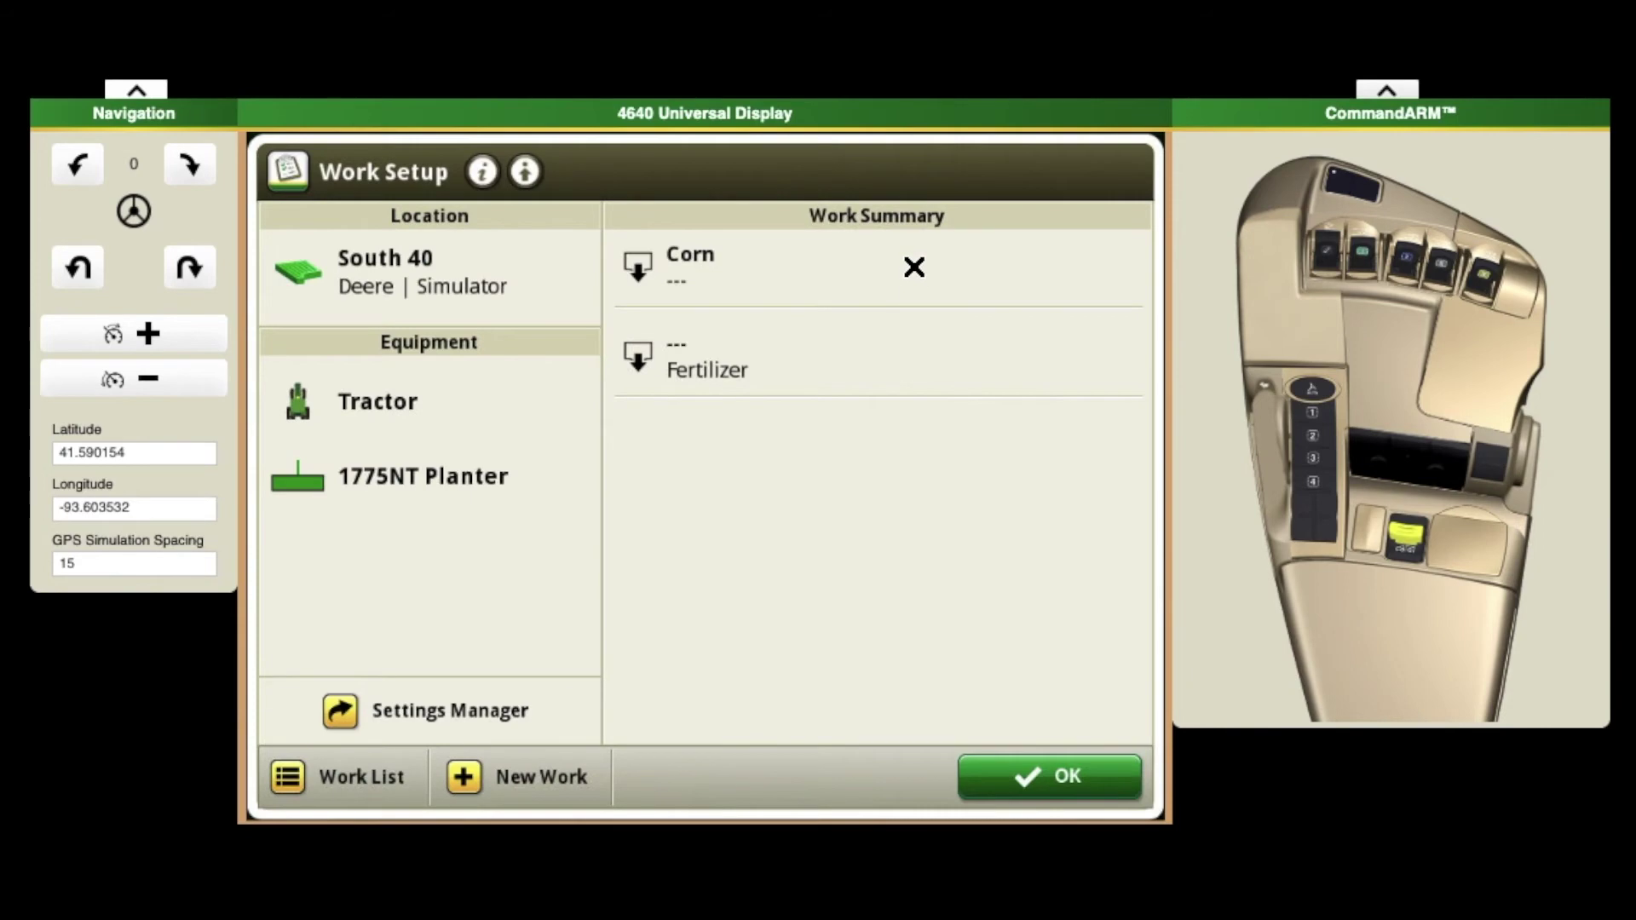
pyautogui.click(912, 263)
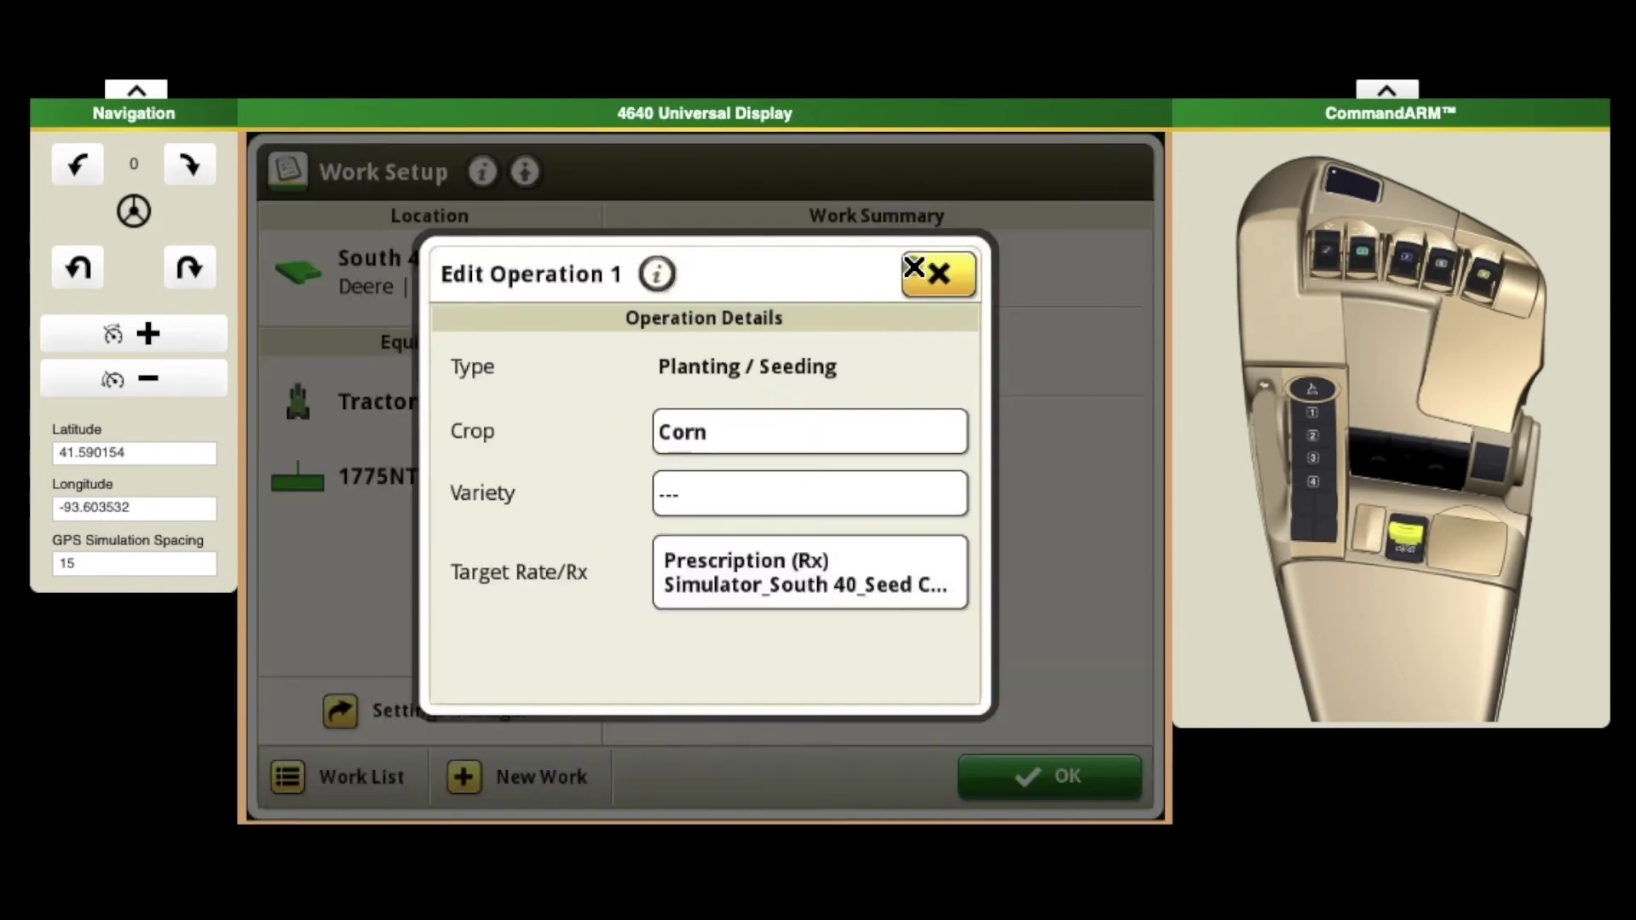
pyautogui.click(752, 584)
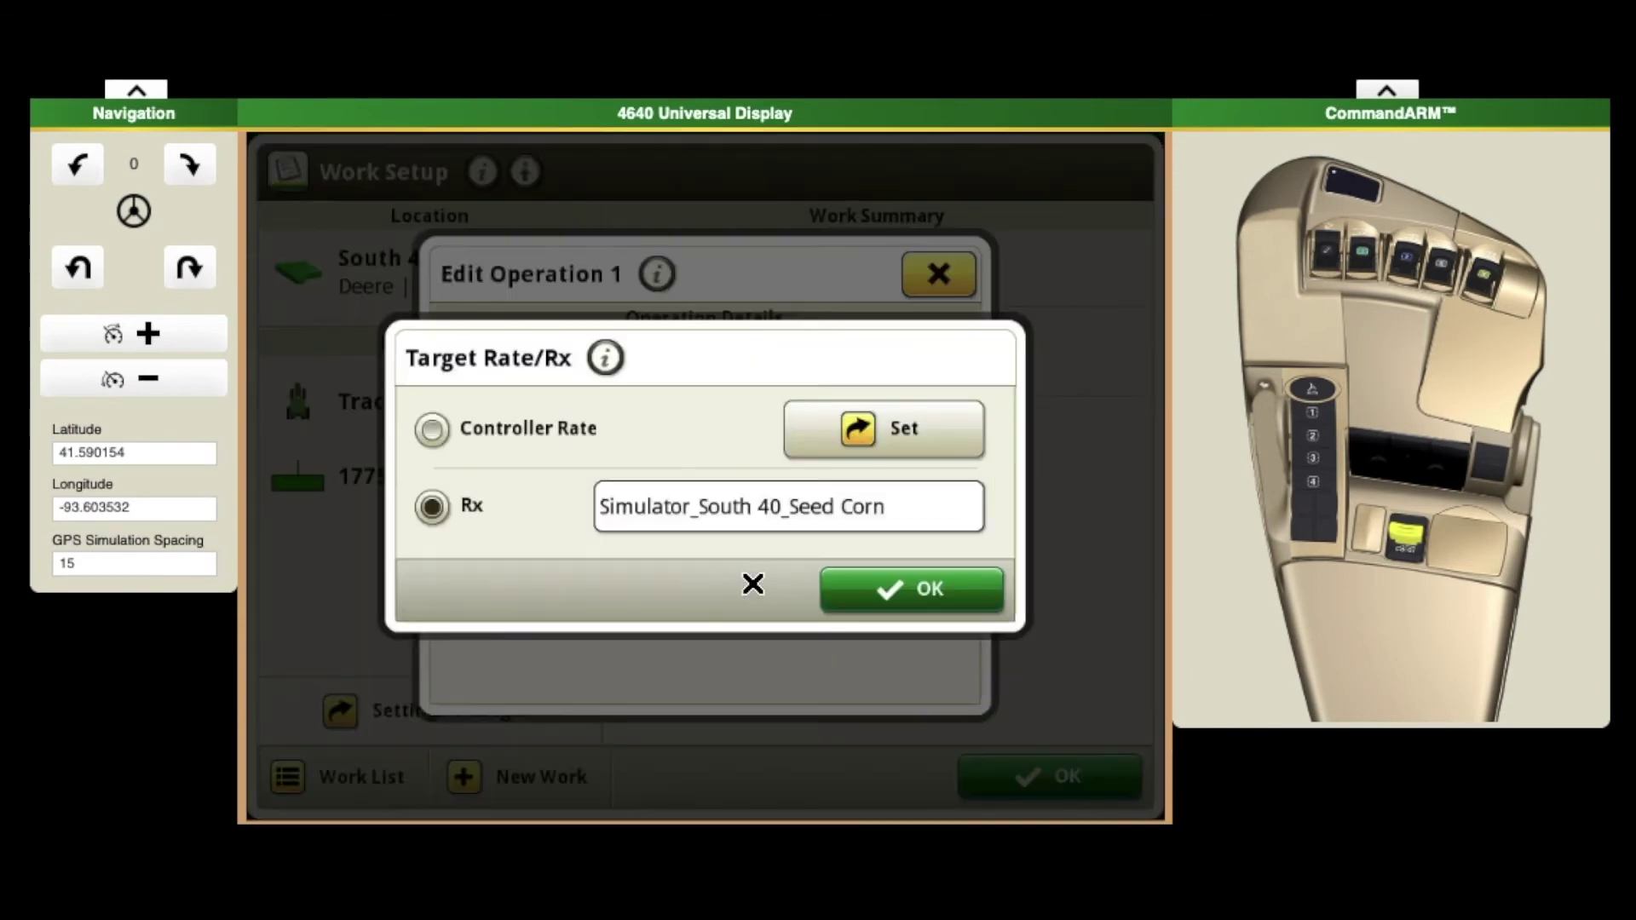
pyautogui.click(428, 429)
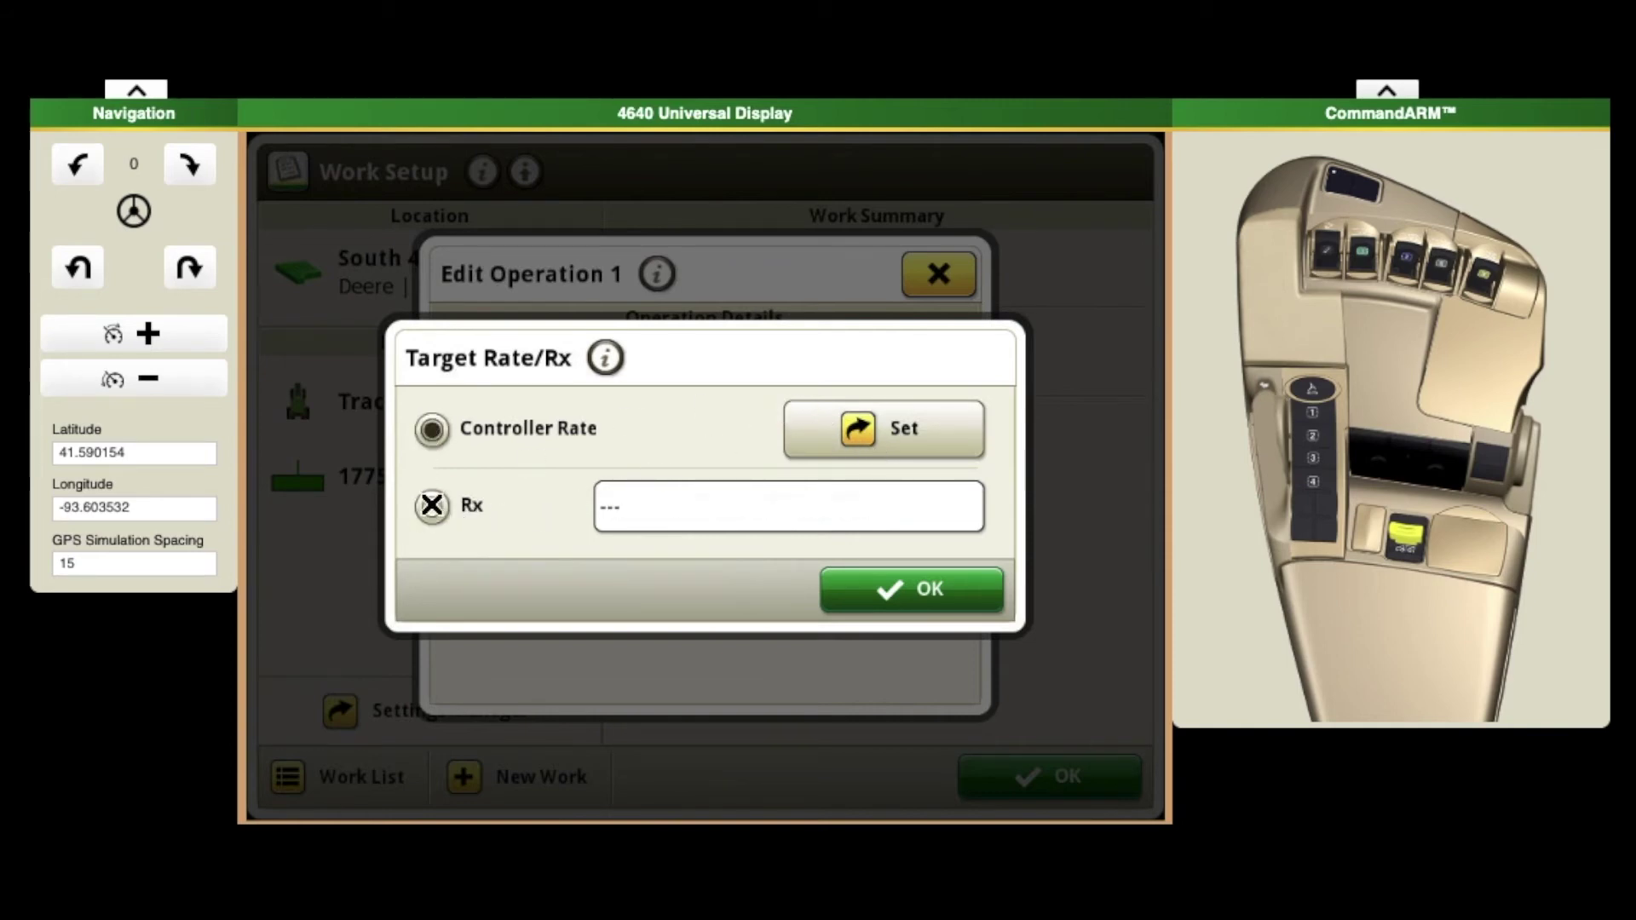
pyautogui.click(432, 507)
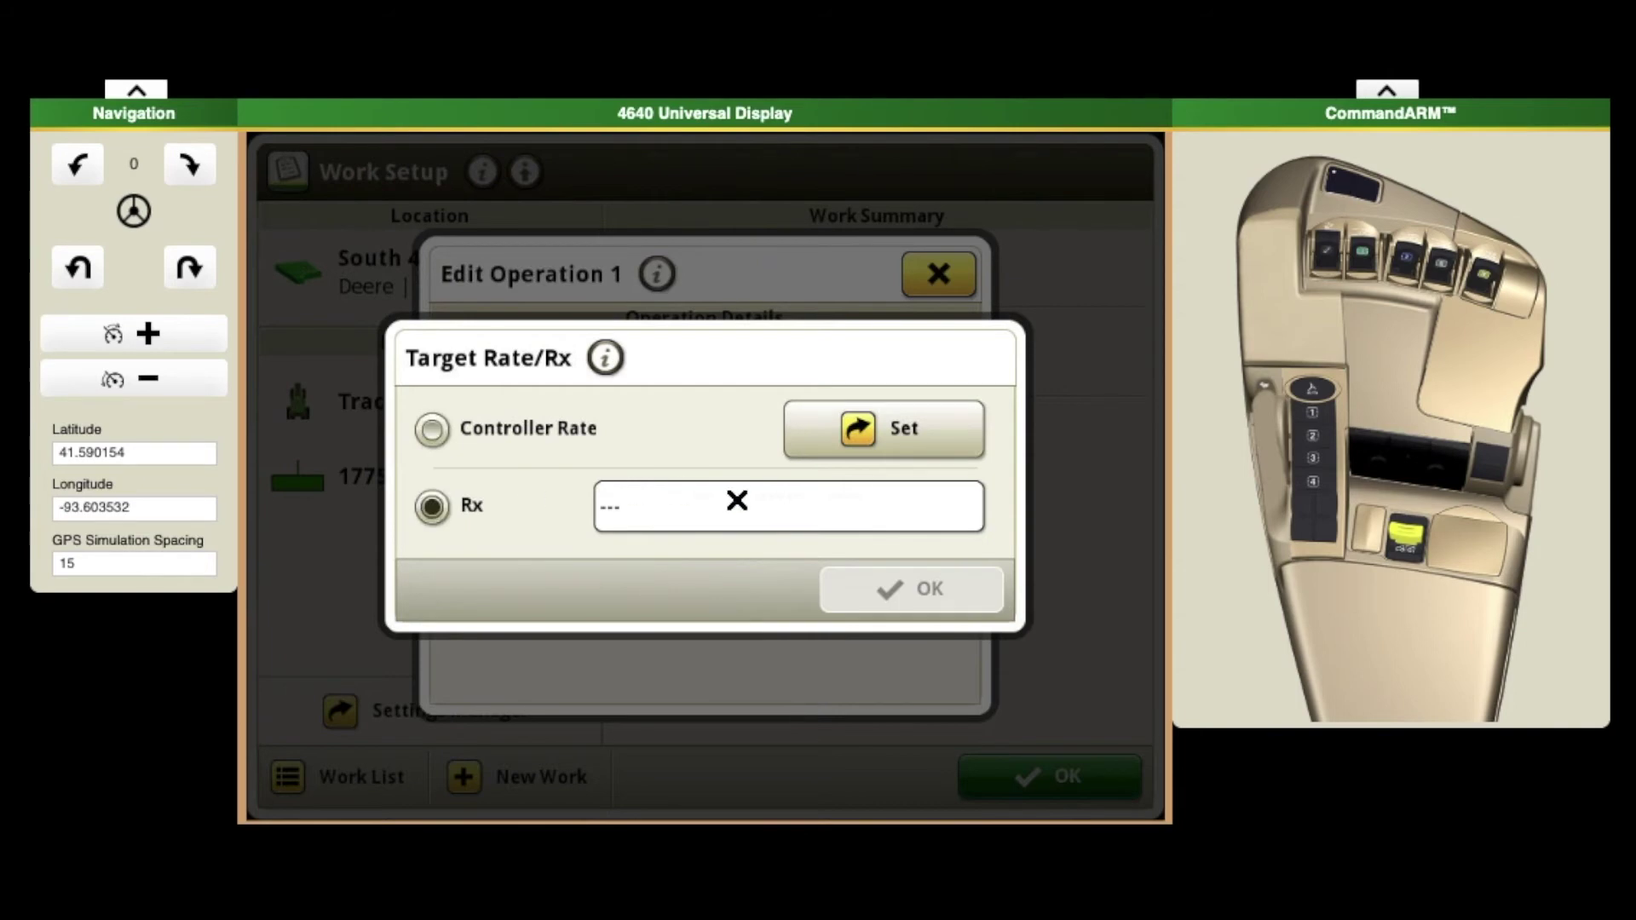
pyautogui.click(737, 501)
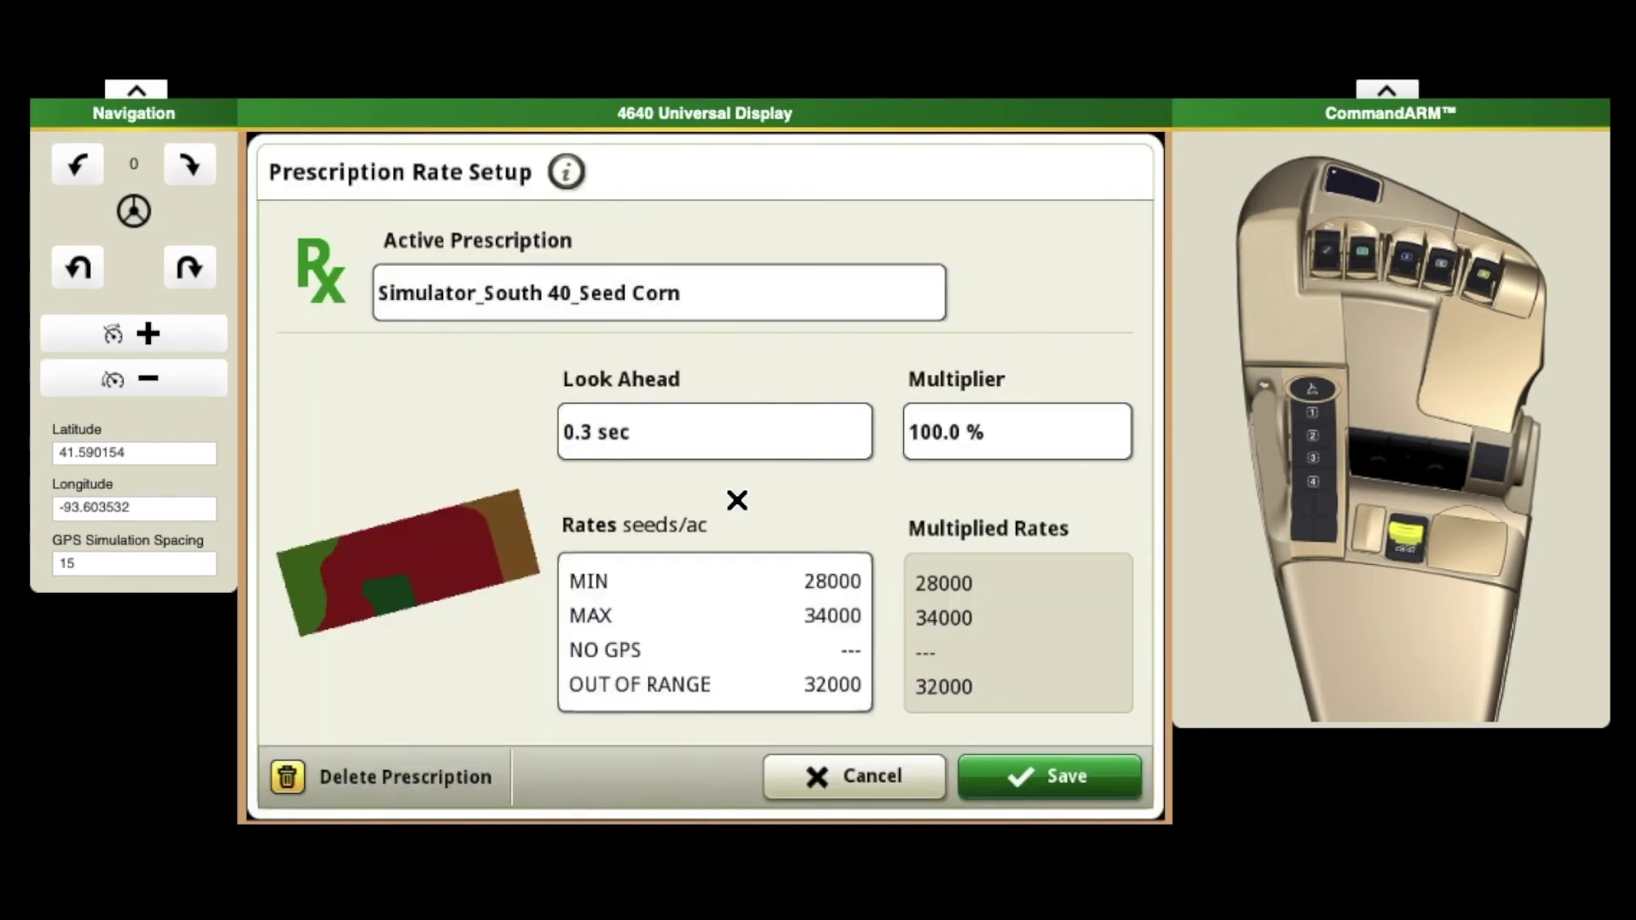
pyautogui.click(867, 786)
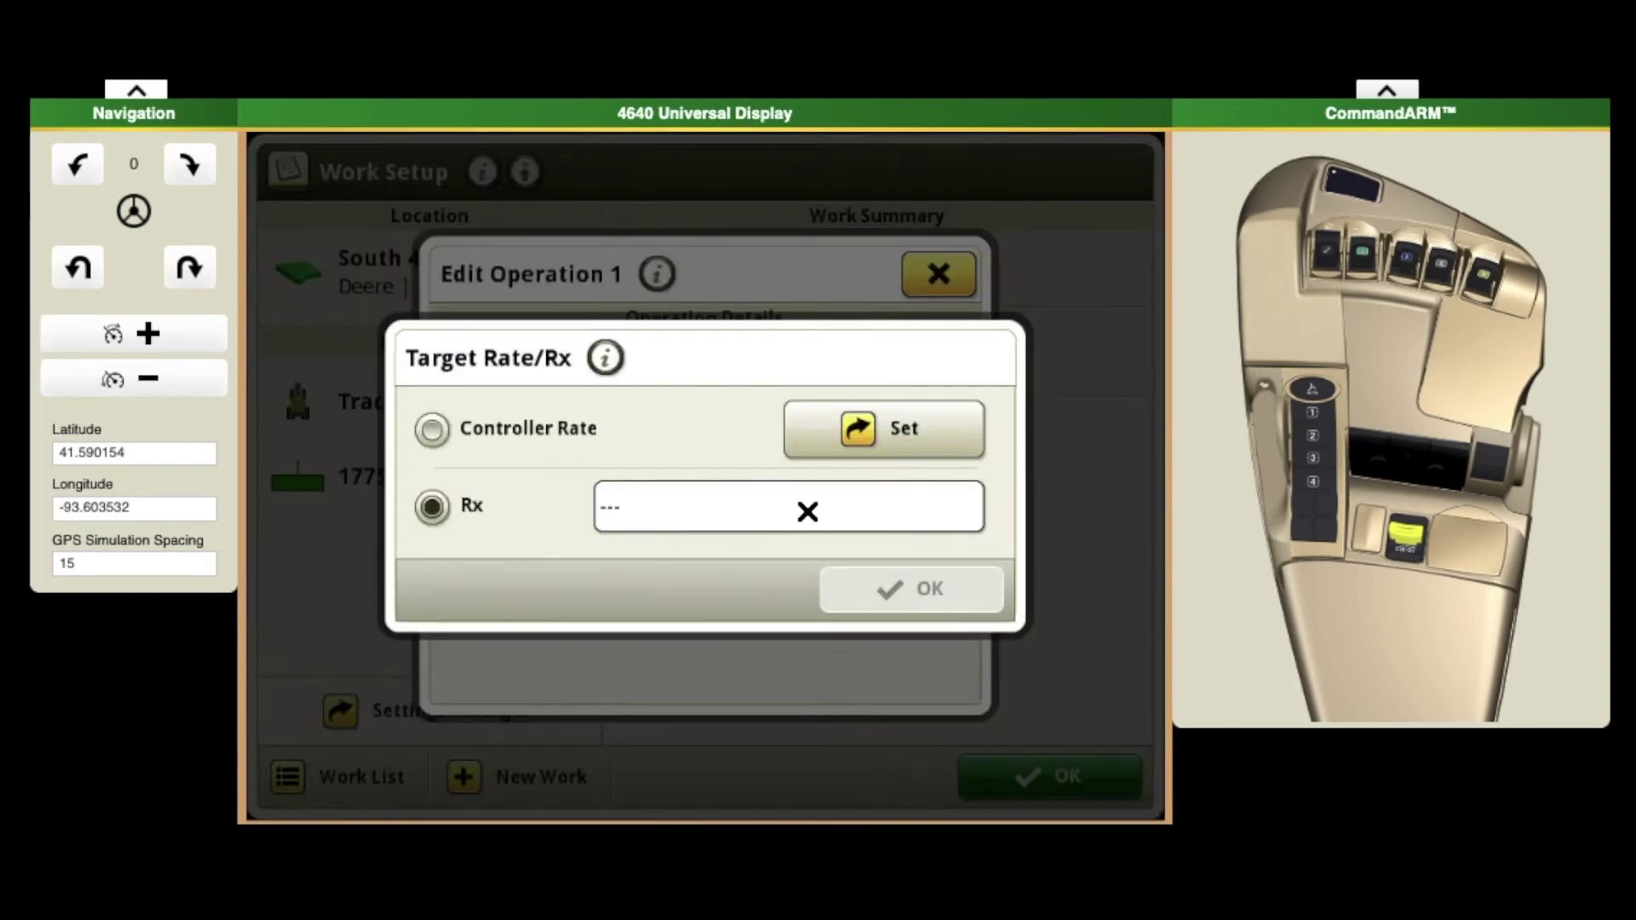
pyautogui.click(807, 511)
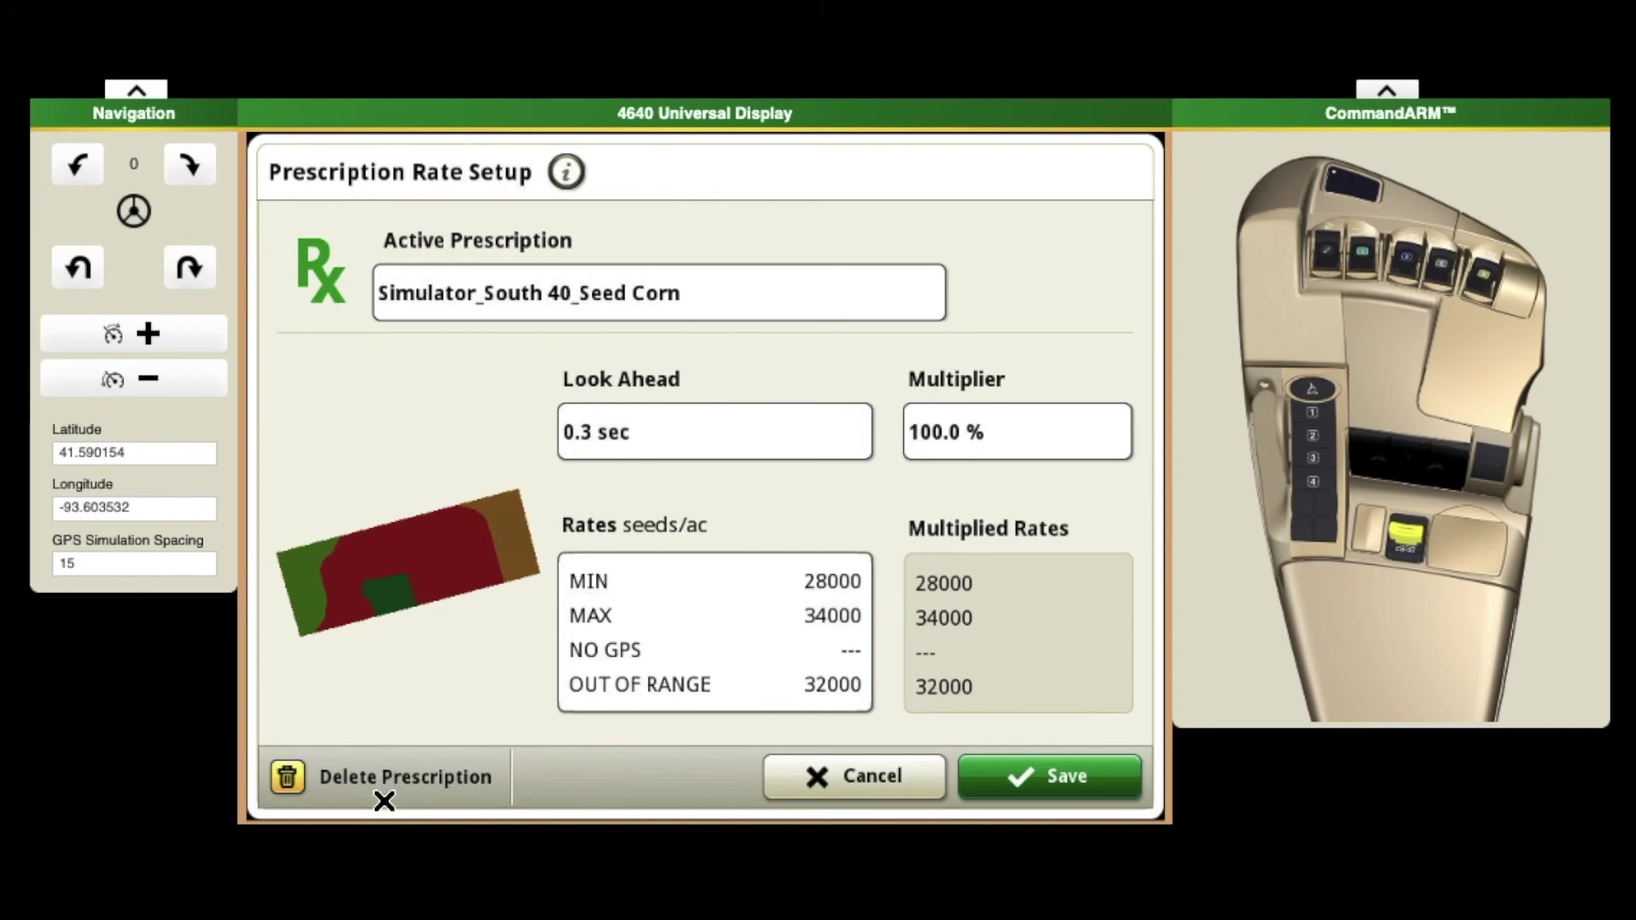
pyautogui.click(836, 460)
pyautogui.click(993, 652)
pyautogui.click(994, 767)
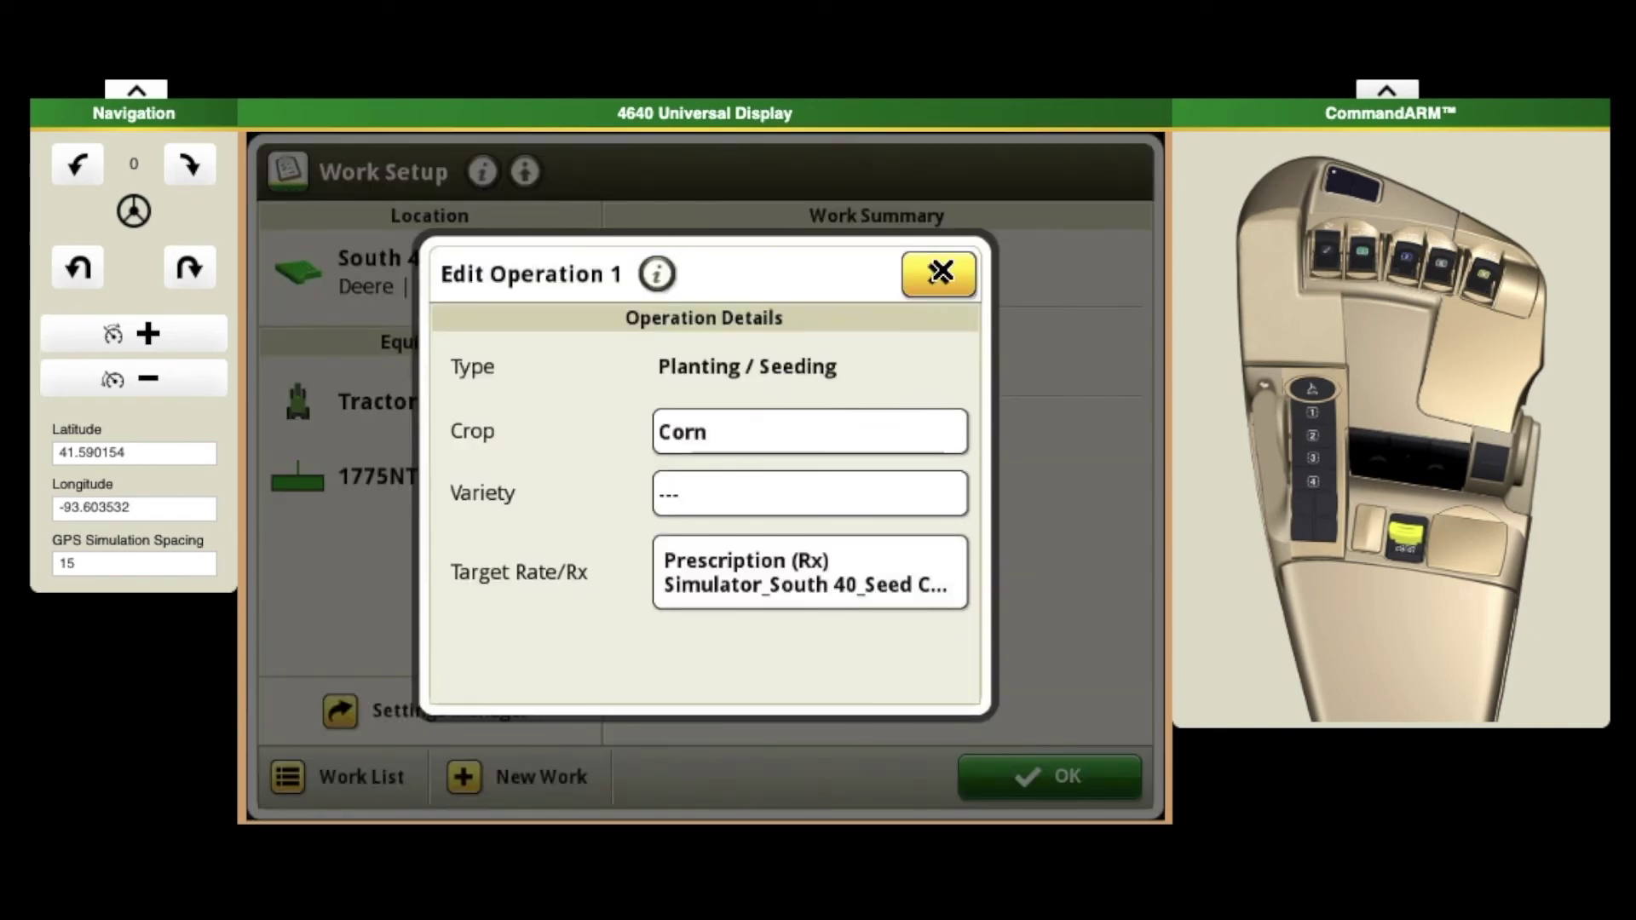
pyautogui.click(938, 277)
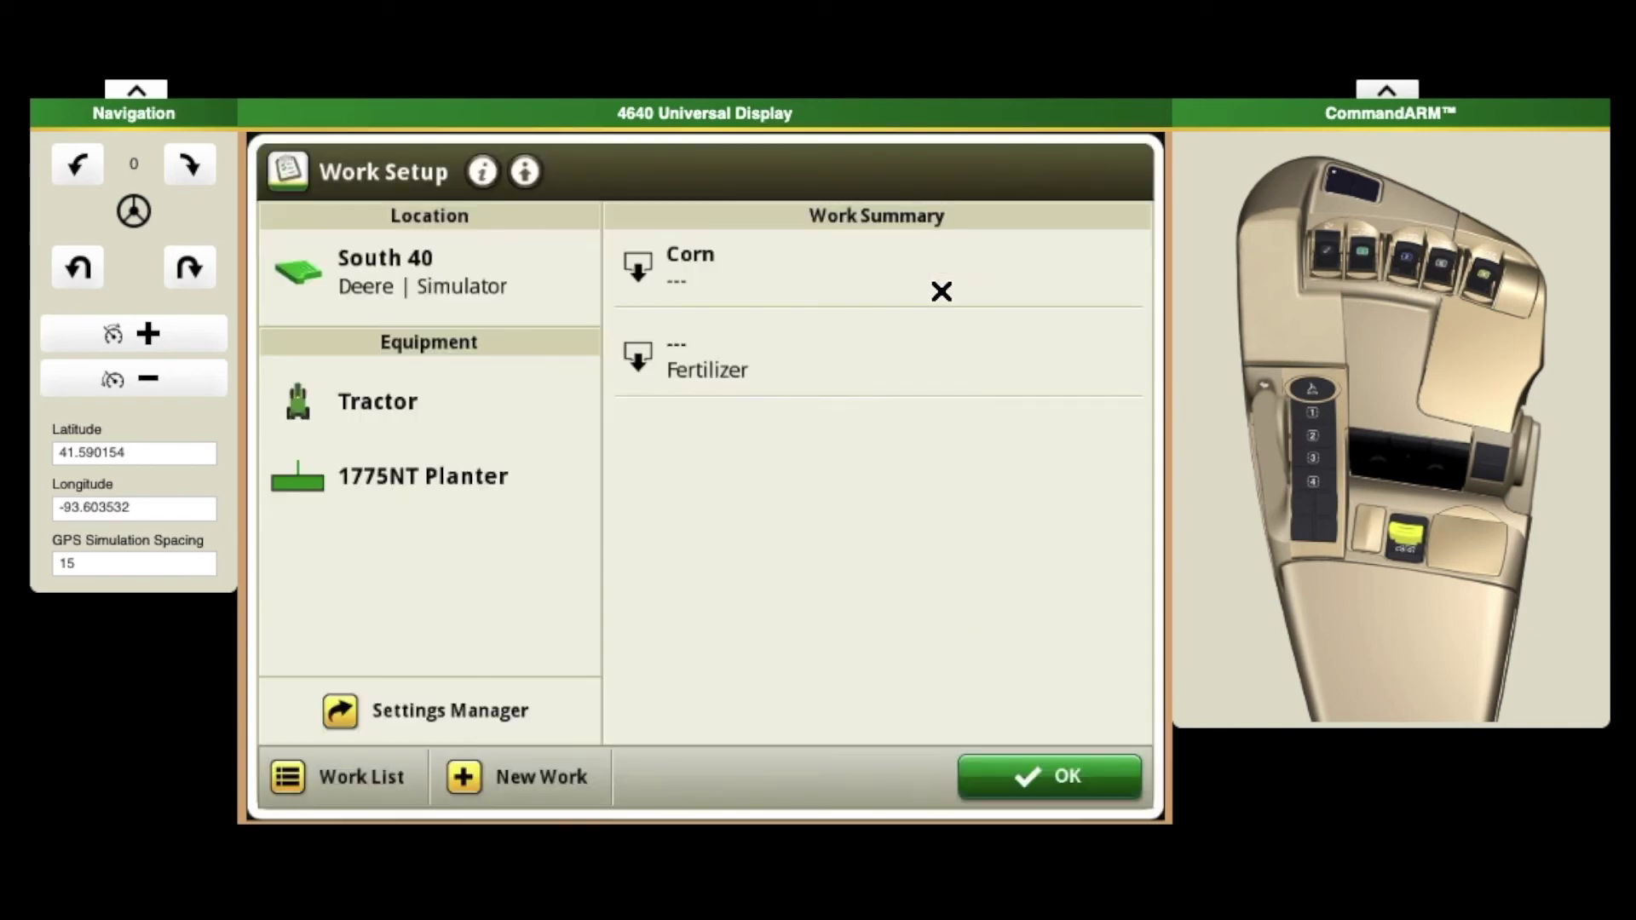
# Accept Work Setup, select the 36,000 seeds/ac manual corn rate, and return to Work Setup
pyautogui.click(999, 786)
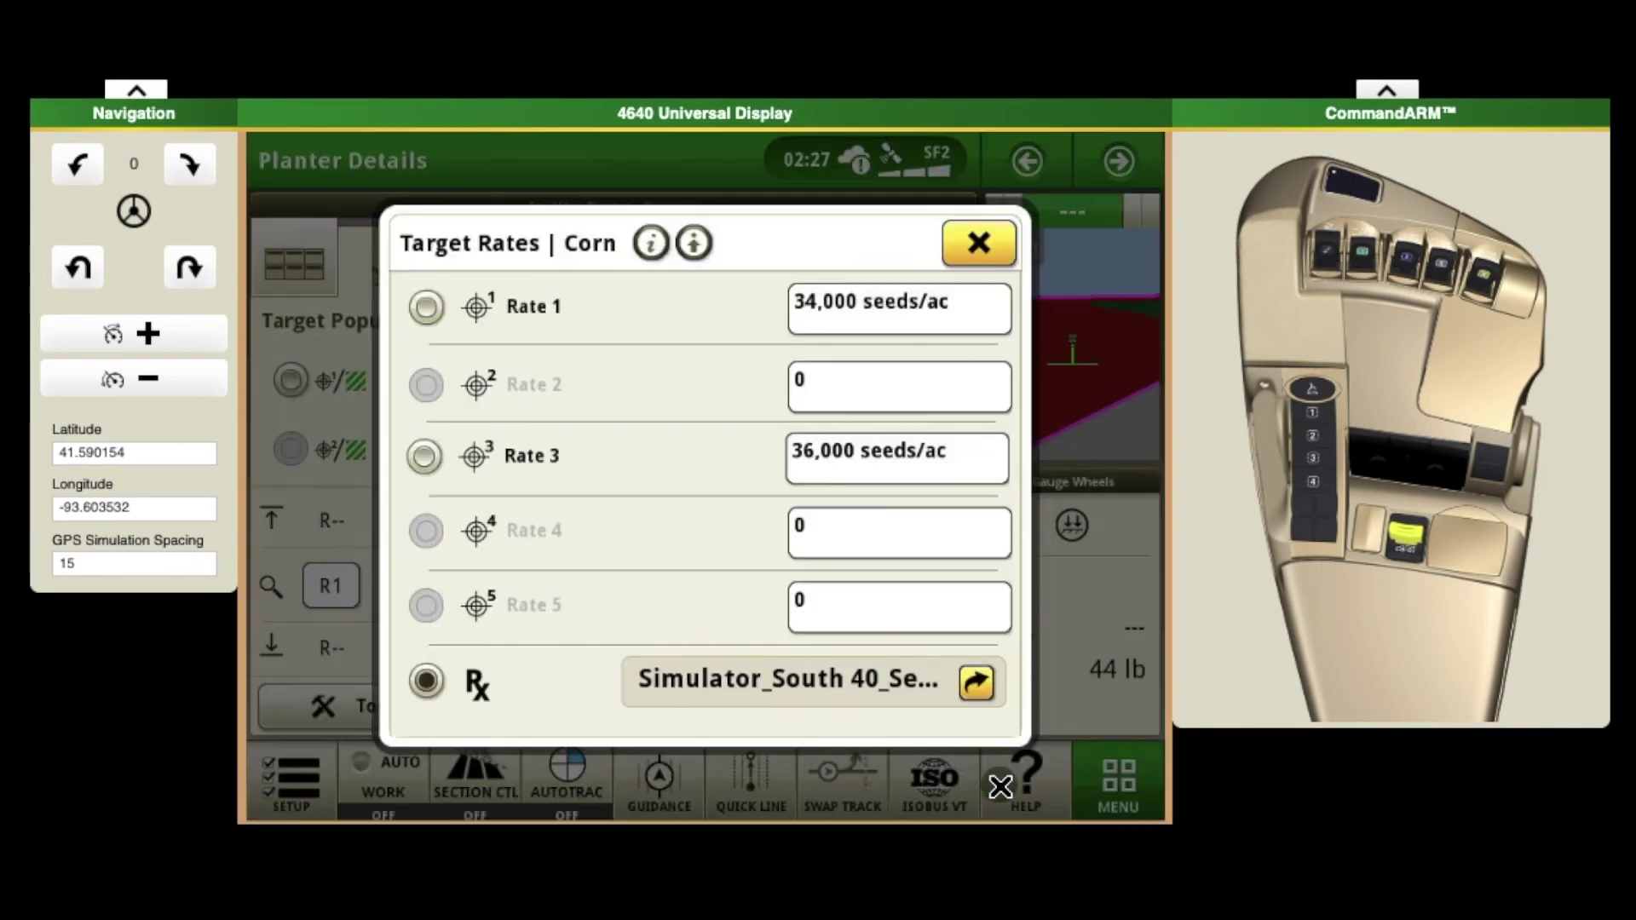
pyautogui.click(983, 243)
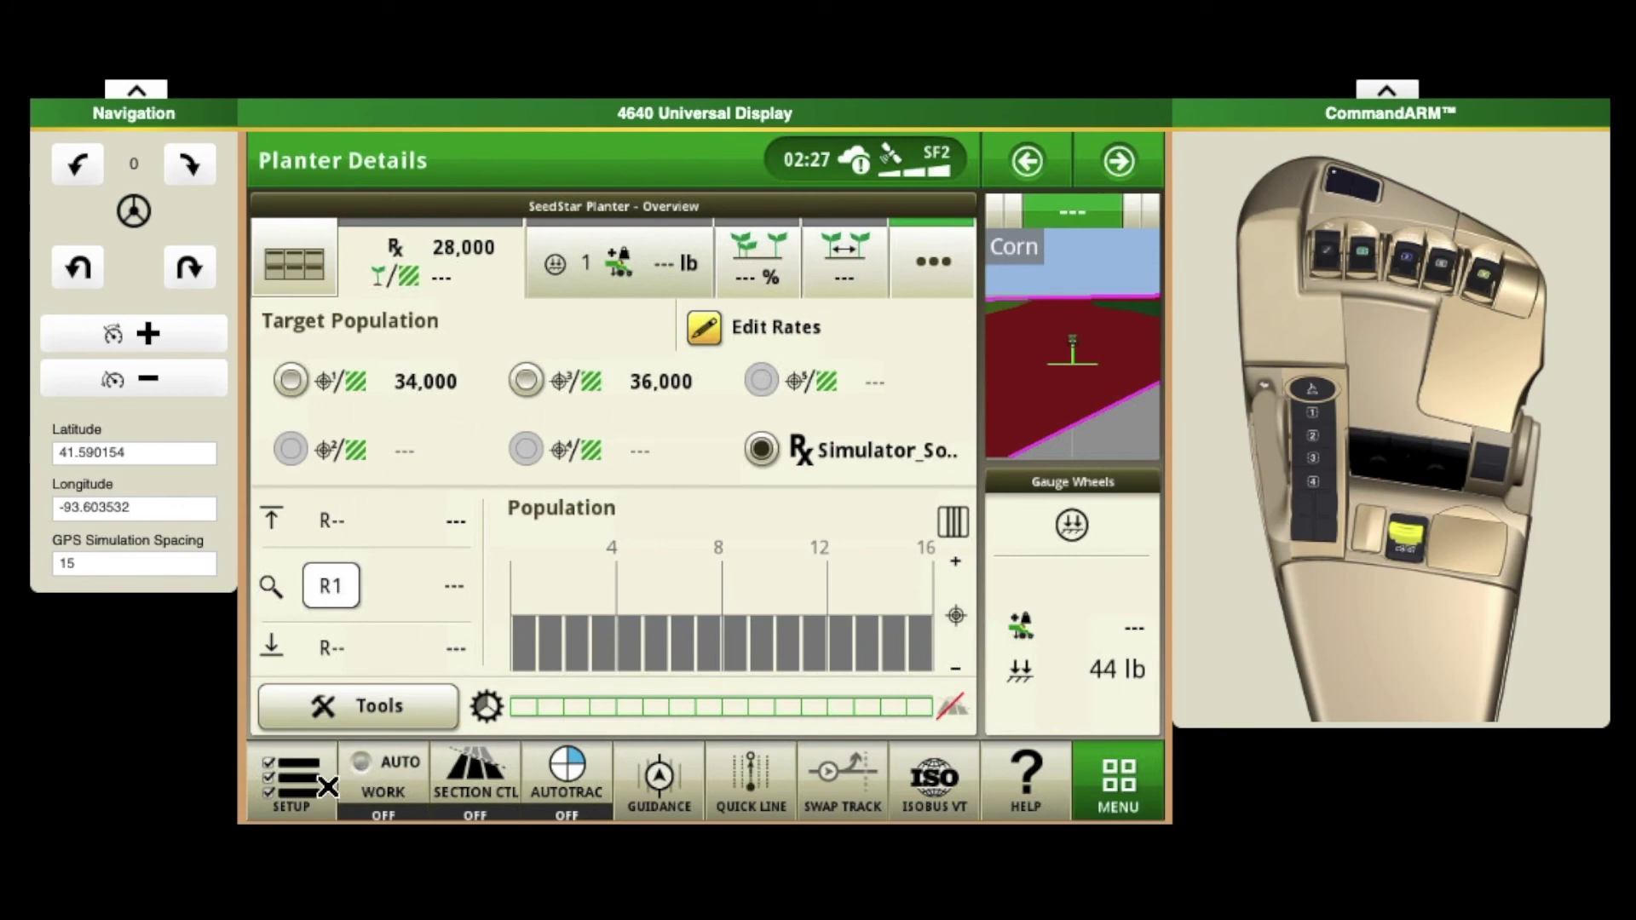
pyautogui.click(436, 258)
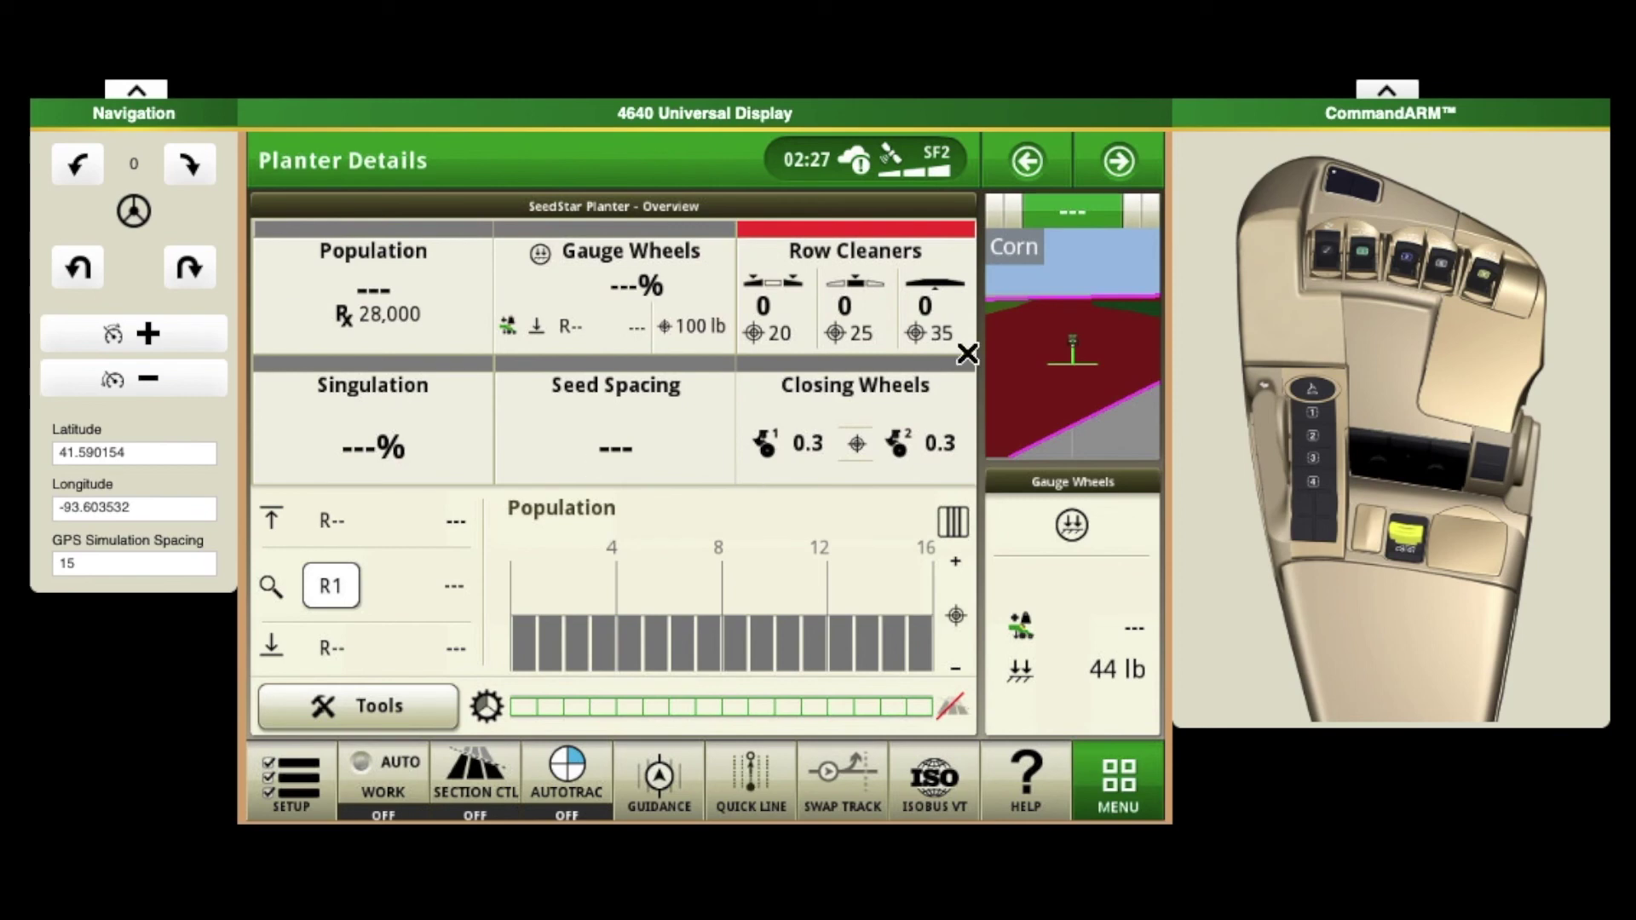
pyautogui.click(410, 261)
pyautogui.click(525, 380)
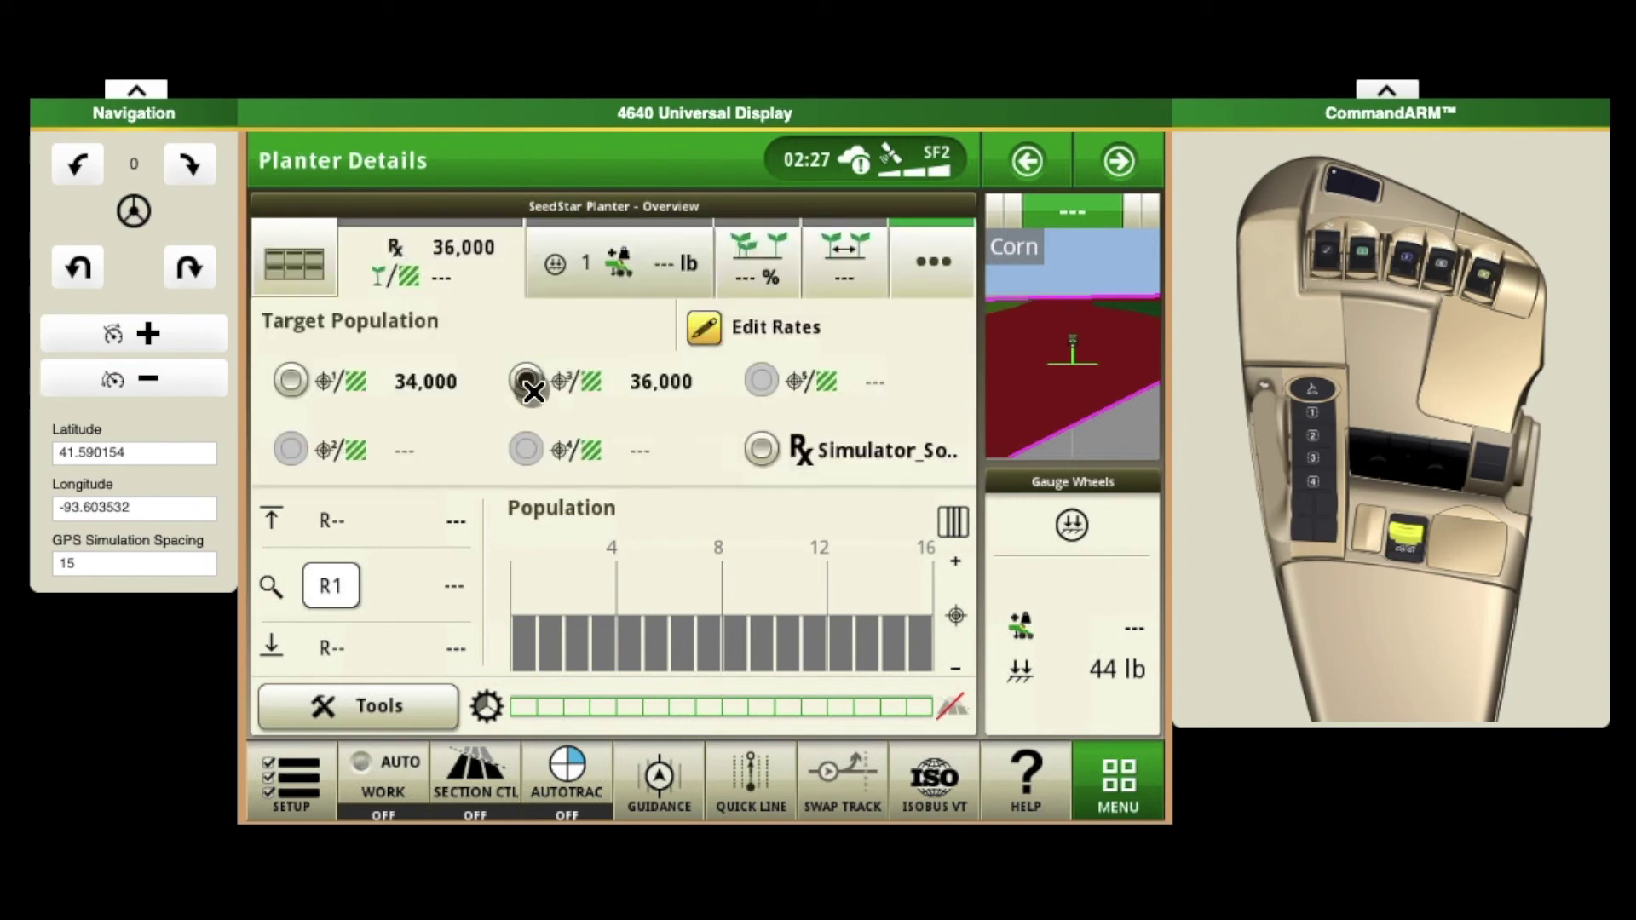
pyautogui.click(289, 280)
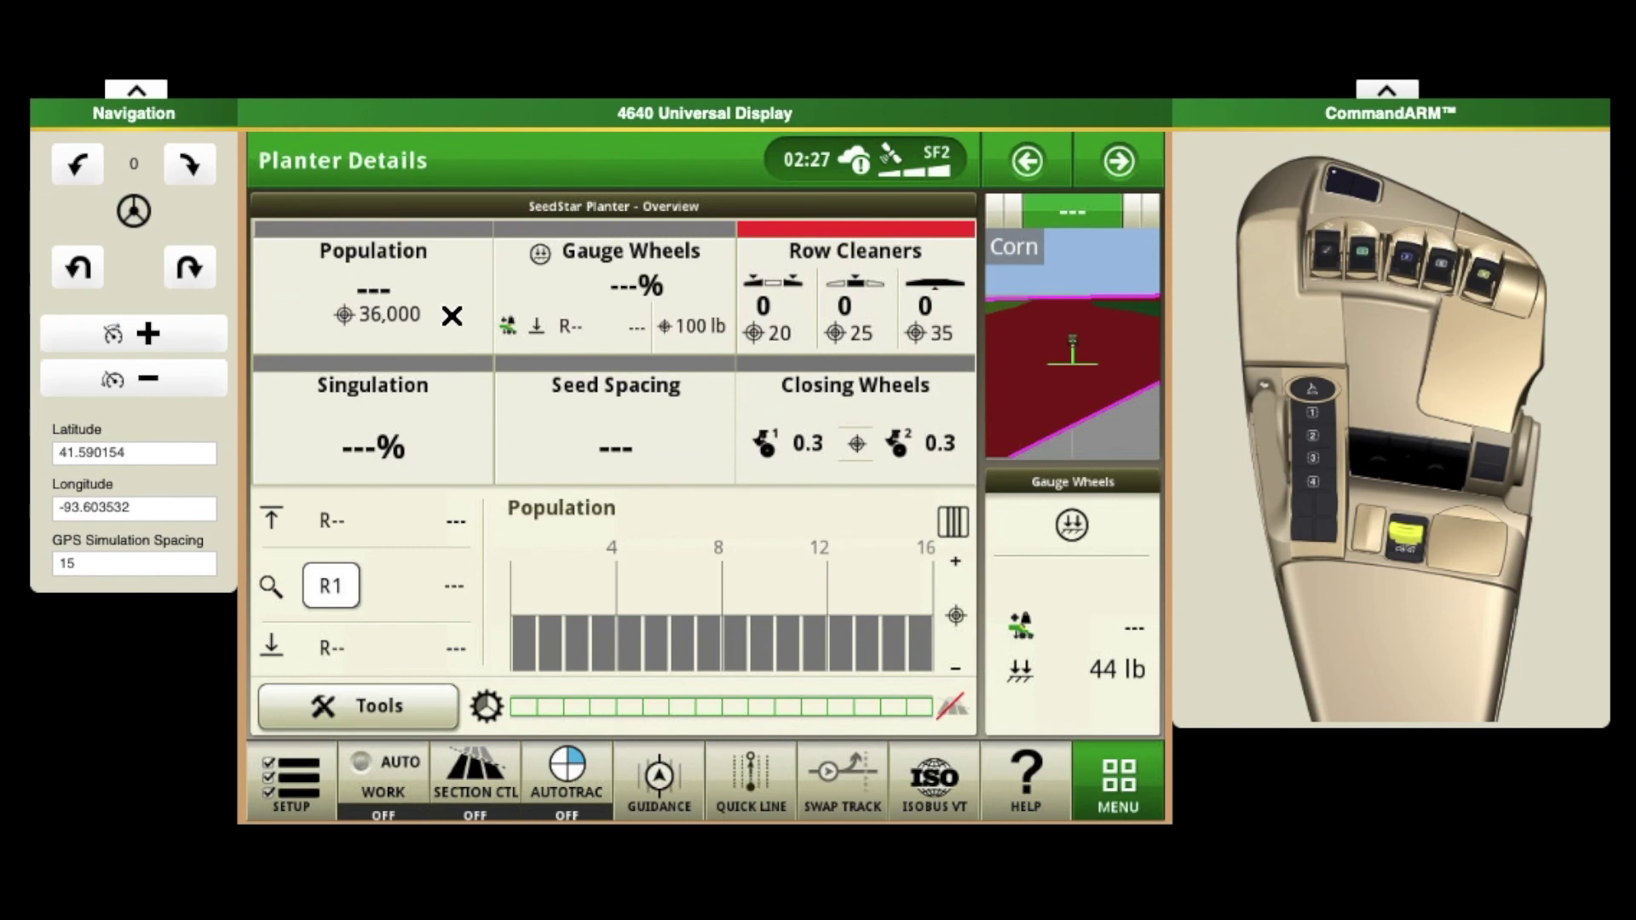
pyautogui.click(305, 769)
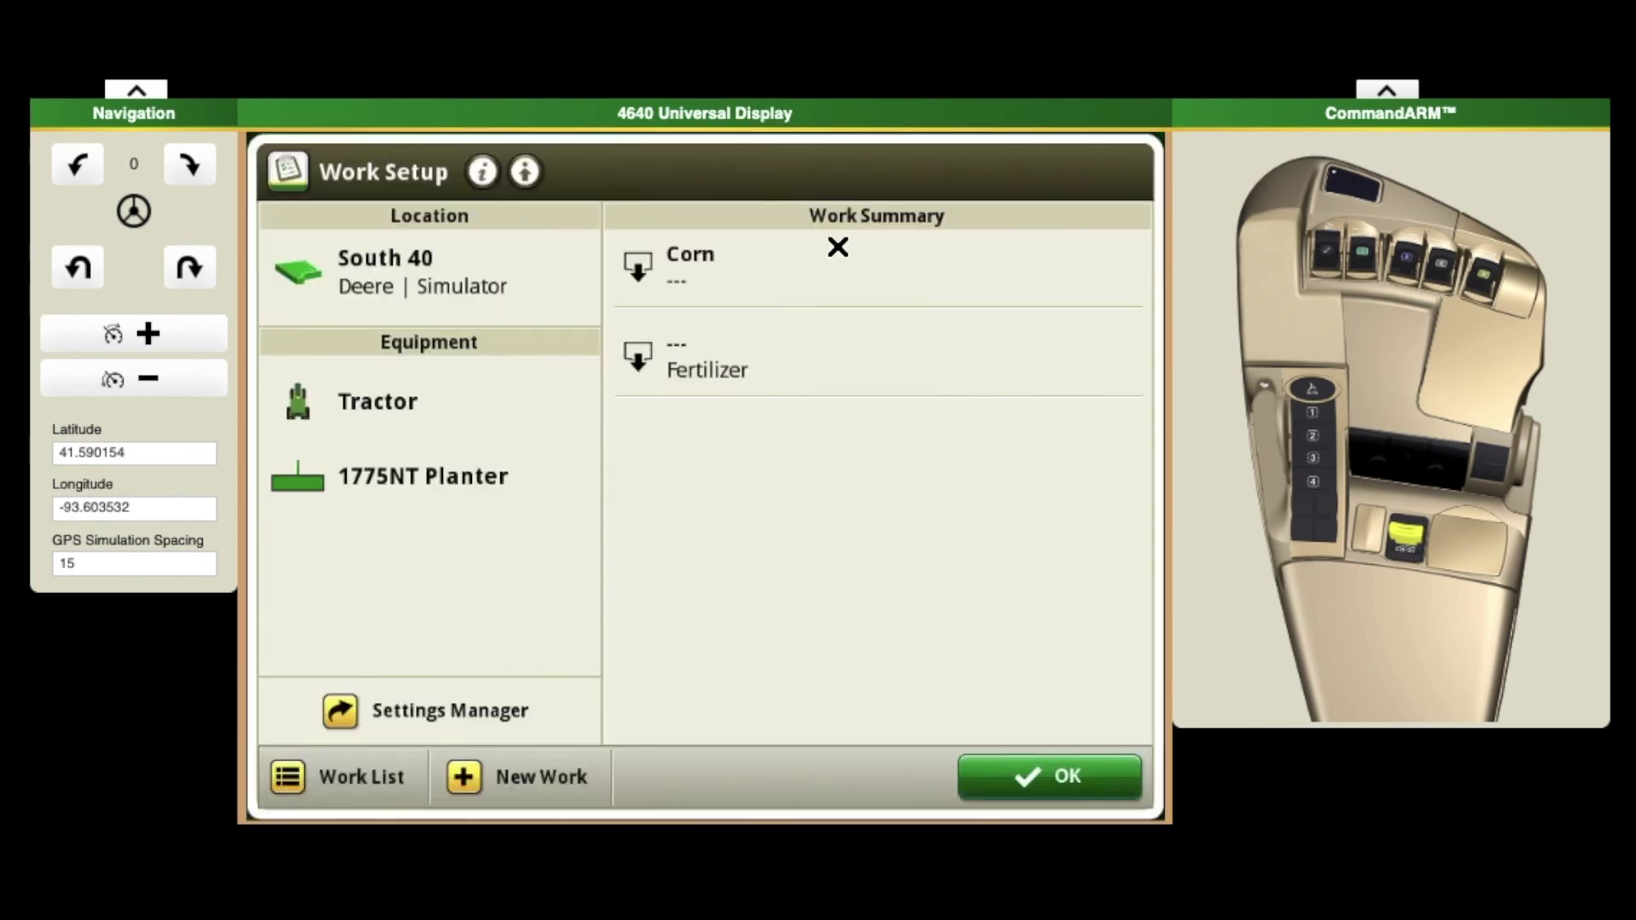
# Close the Corn operation details unchanged and accept Work Setup
pyautogui.click(763, 270)
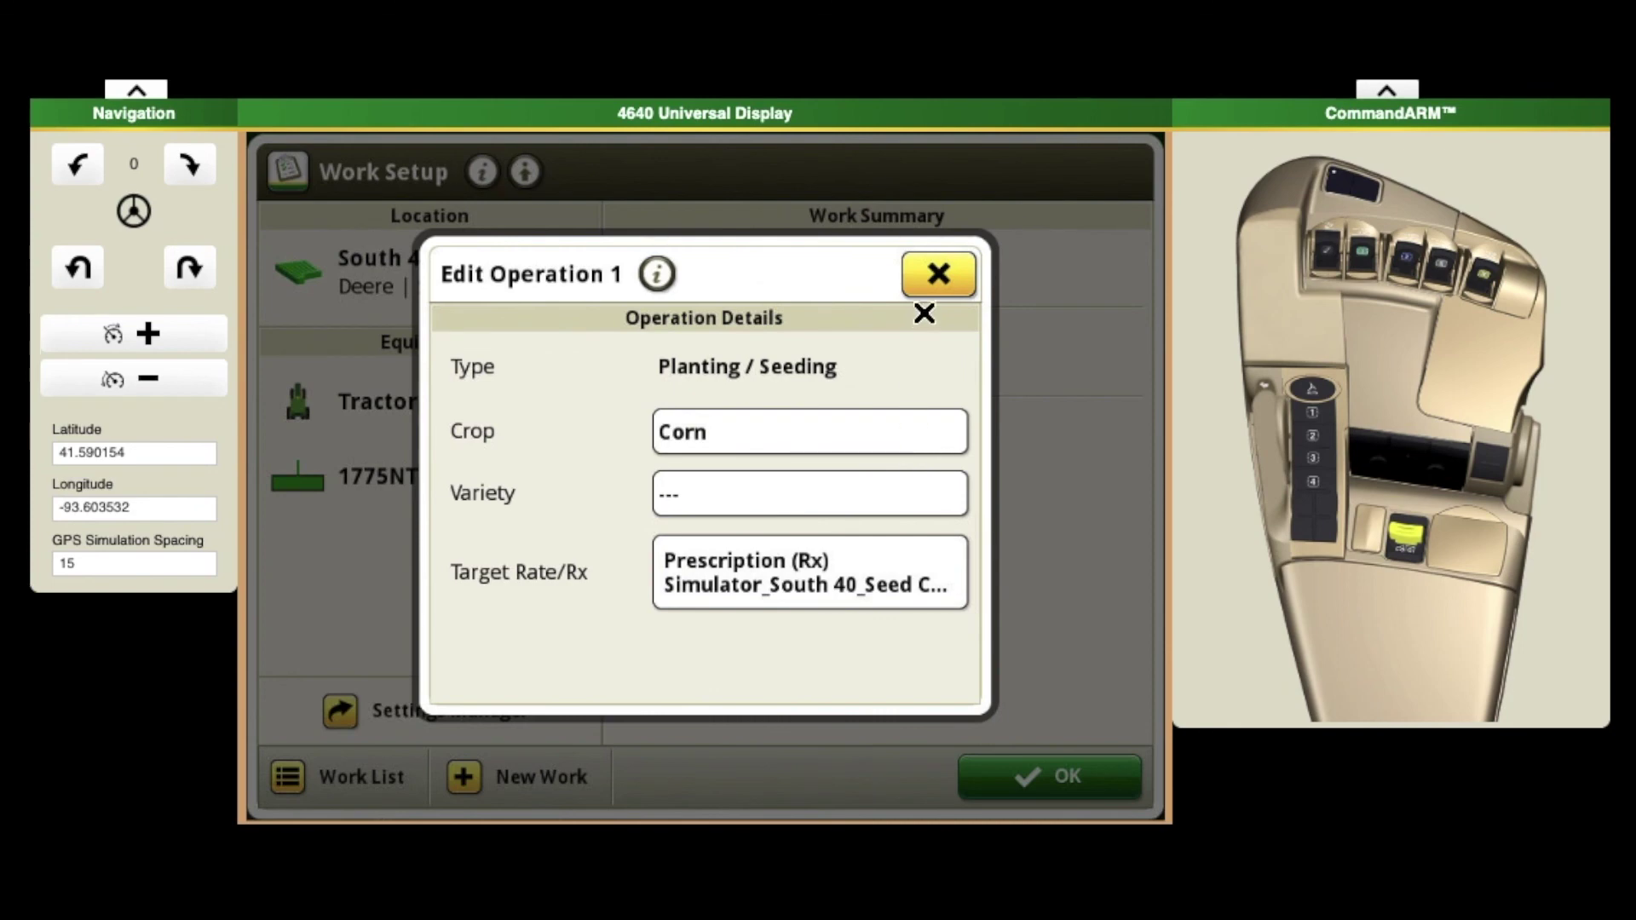
pyautogui.click(944, 275)
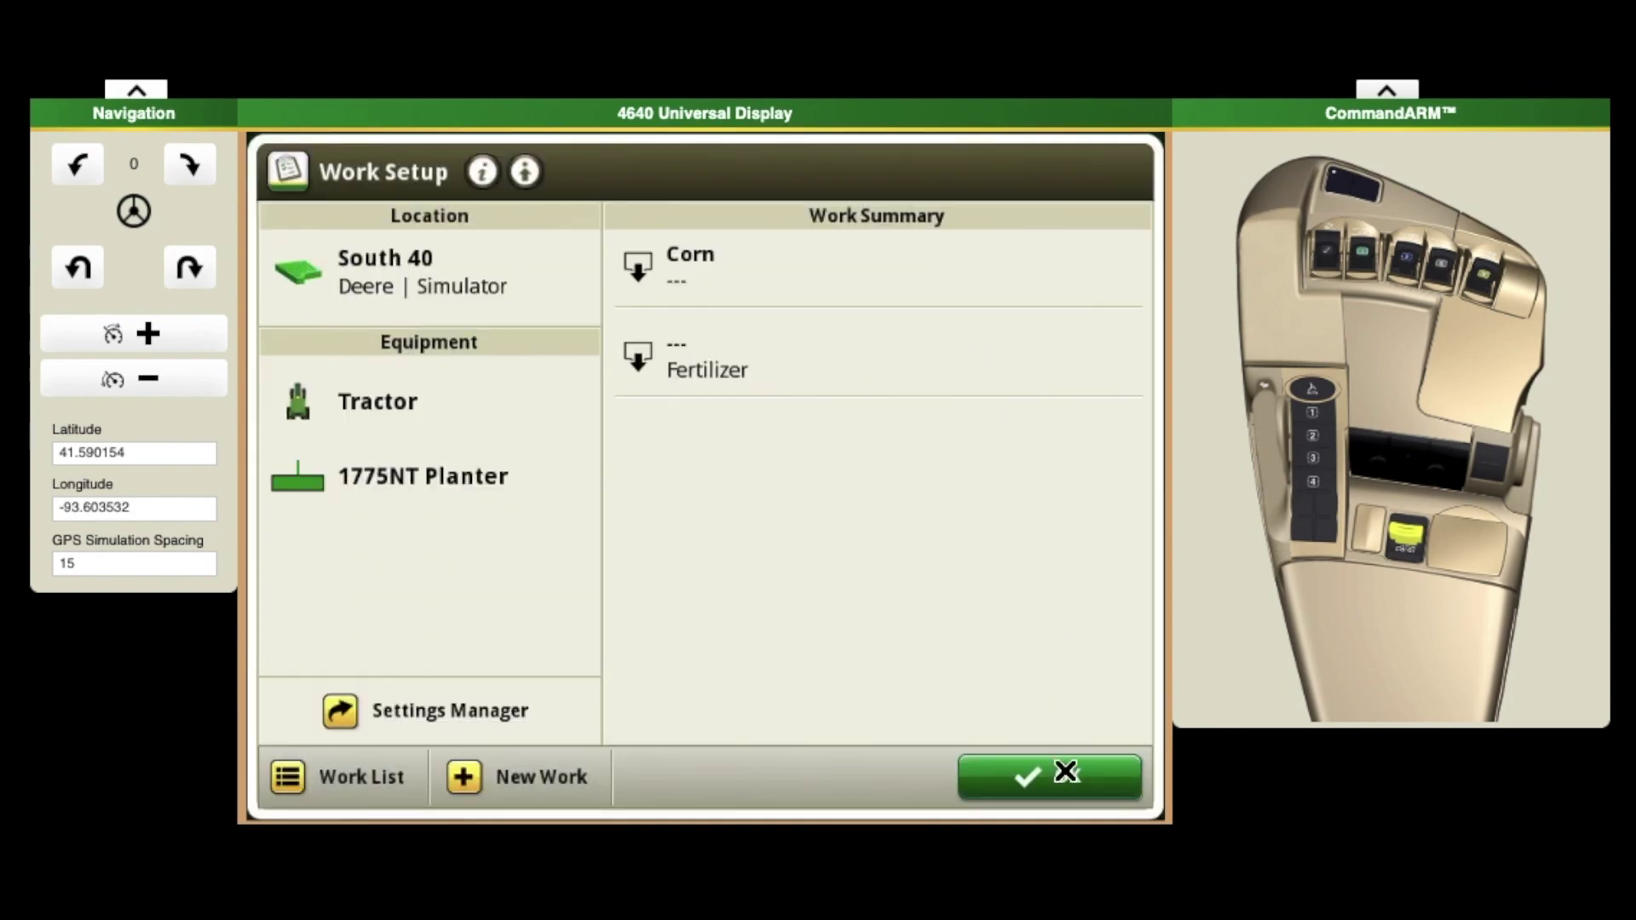
pyautogui.click(1069, 765)
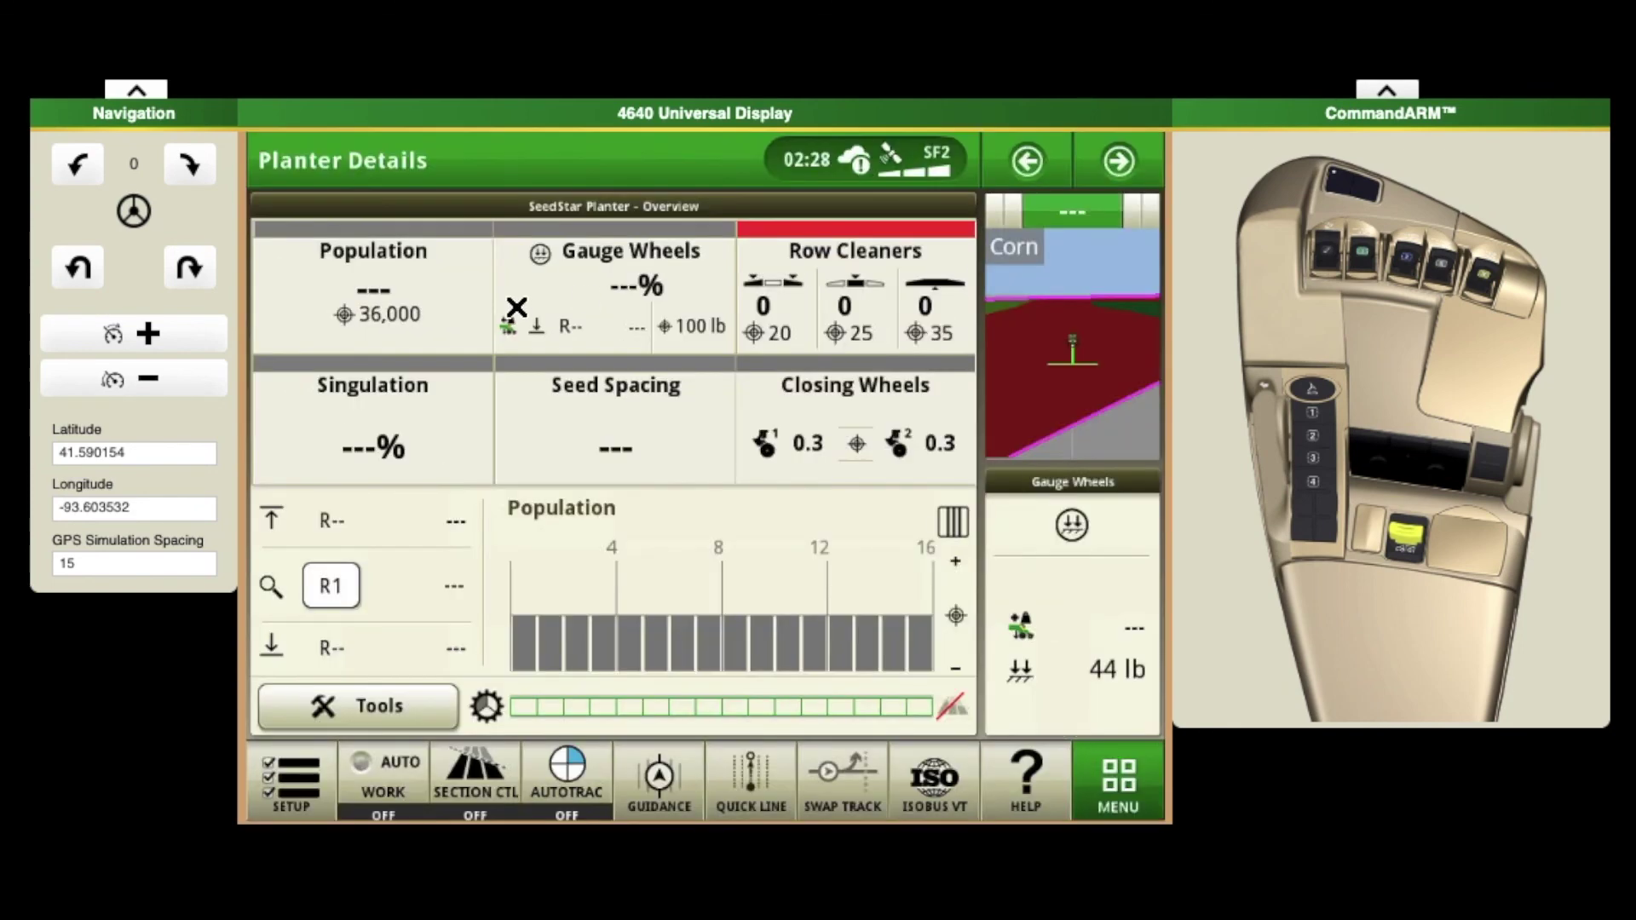